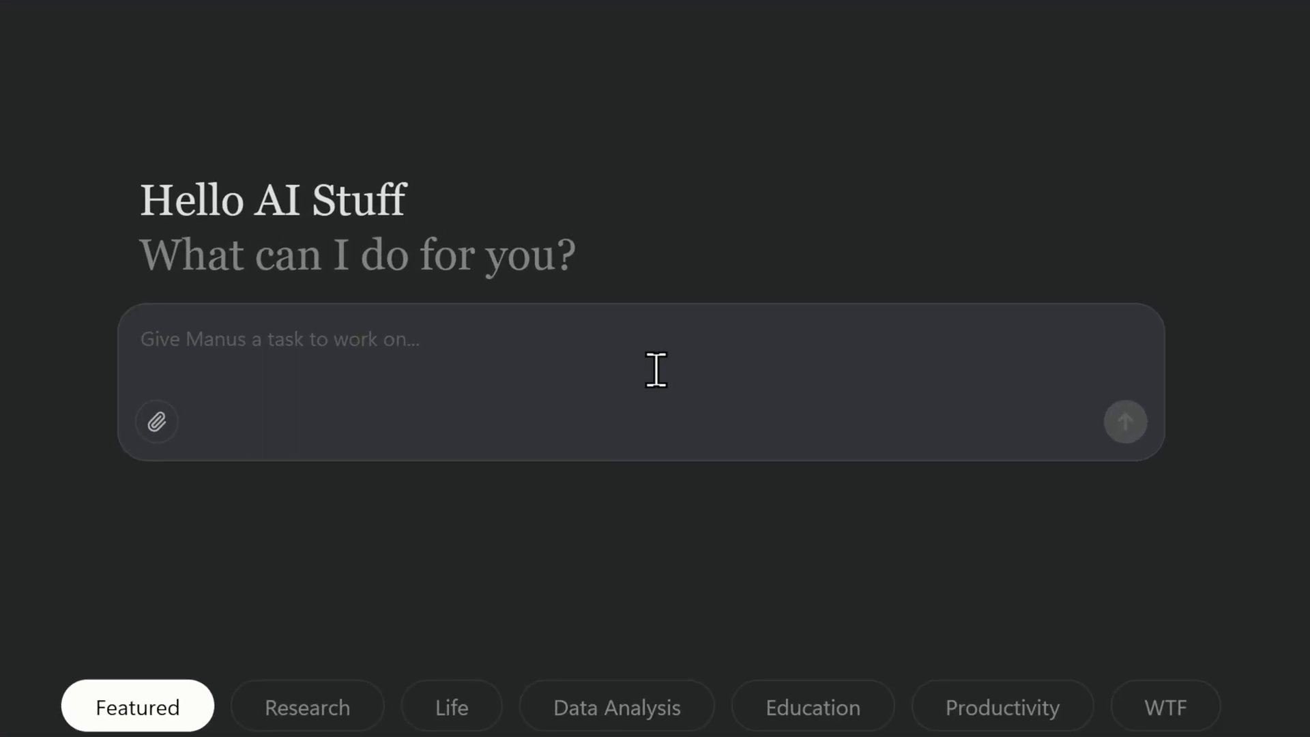
Step: Submit a task for a personalized Python data science learning path for basic programmers, with step-by-step progression, articles, videos, documentation and knowledge checkpoints
{"action": "left_click", "coordinate": [656, 252]}
{"action": "type", "text": "Create a personalized learning path for someone with basic programming knowledge who wants to learn Python for data science. Include step-by-step progression, recommend specific resources like articles, videos, and documentation for each stage, and add knowledge checkpoints to verify understanding."}
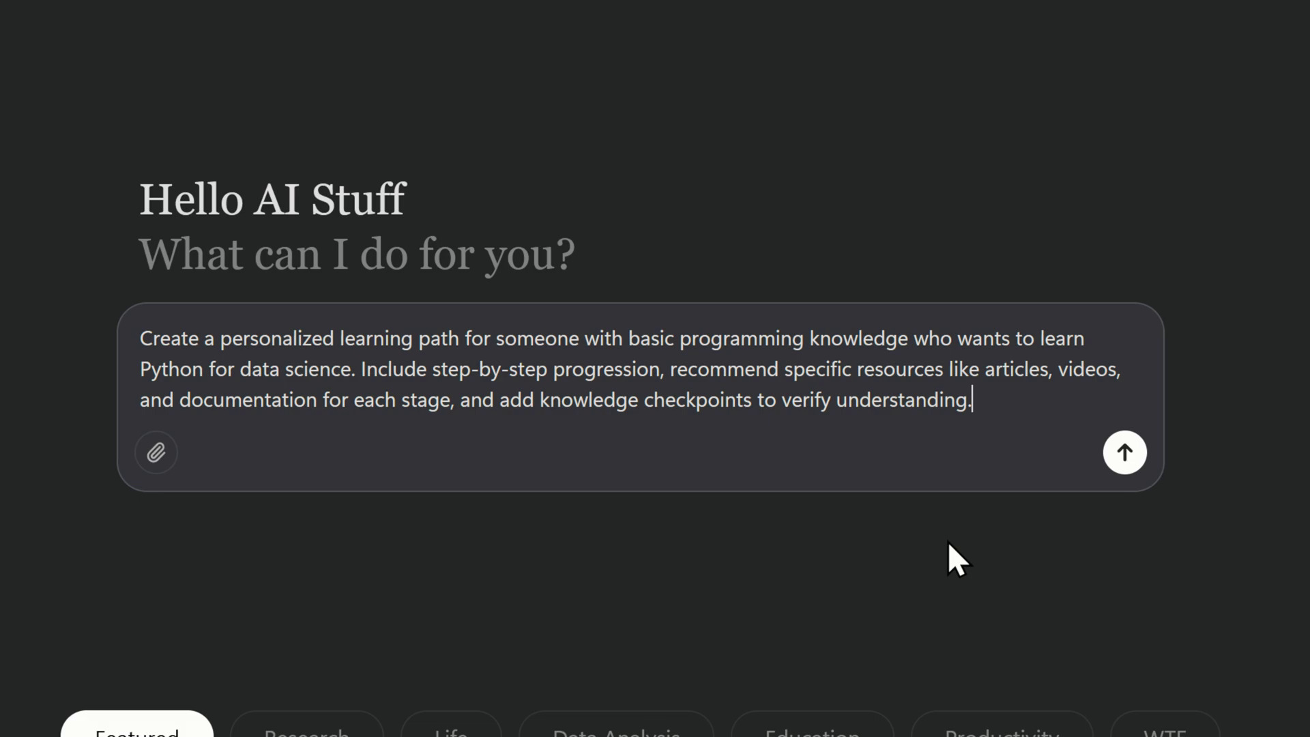
{"action": "left_click", "coordinate": [1122, 453]}
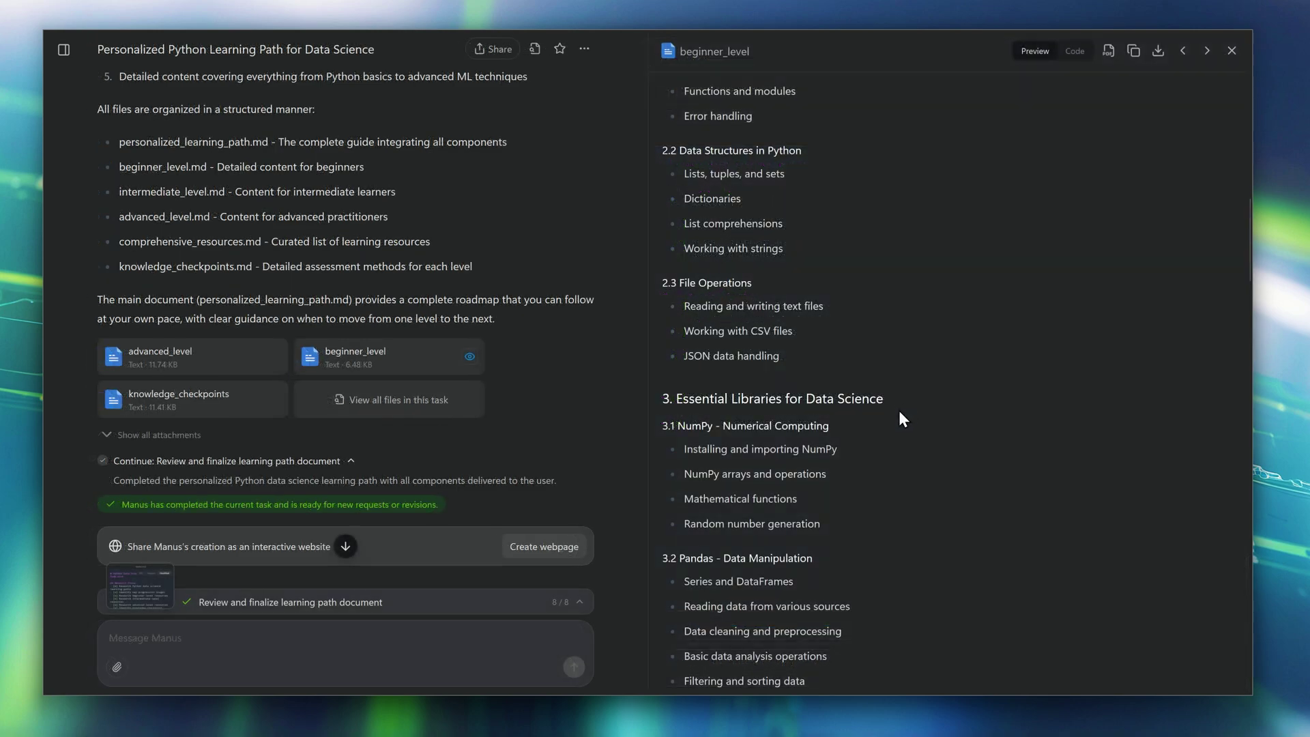
Step: Open the advanced_level document from the task's files and read through its machine learning topics
{"action": "left_click", "coordinate": [379, 402]}
{"action": "left_click", "coordinate": [575, 321]}
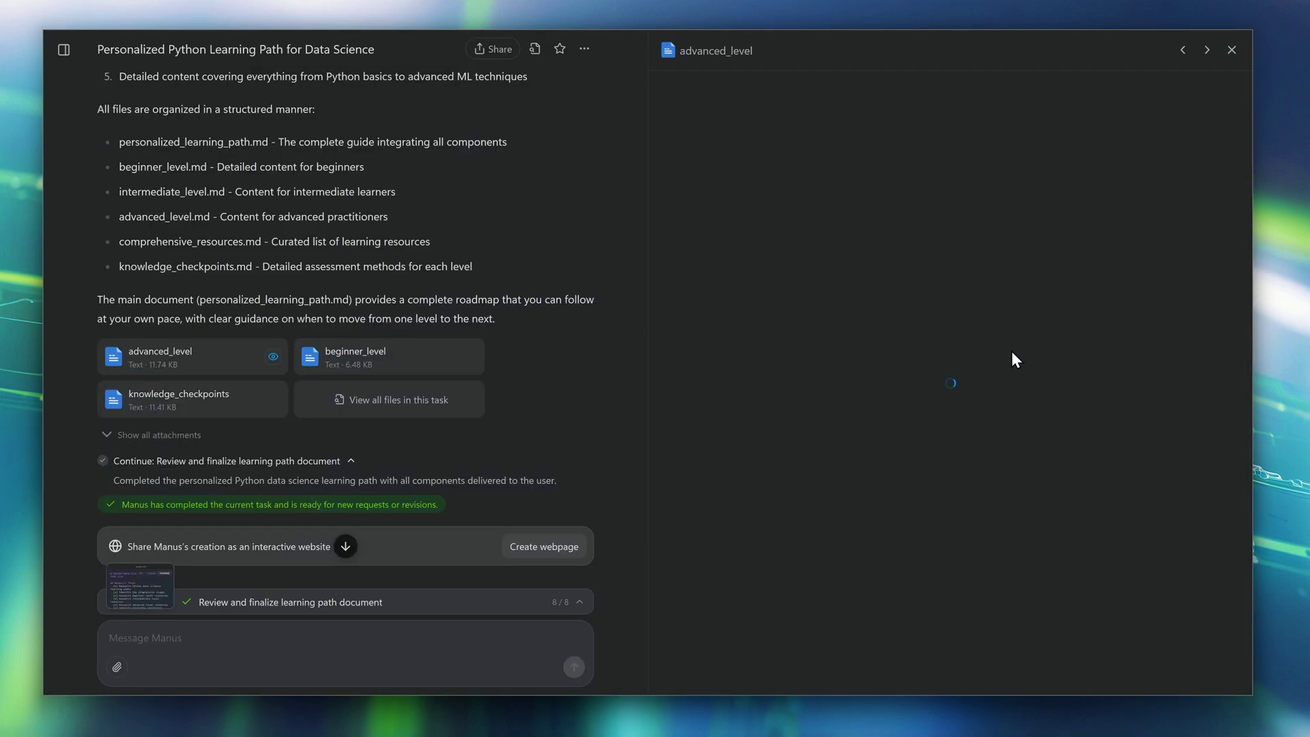
{"action": "scroll", "coordinate": [1051, 346], "scroll_direction": "down", "scroll_amount": 10}
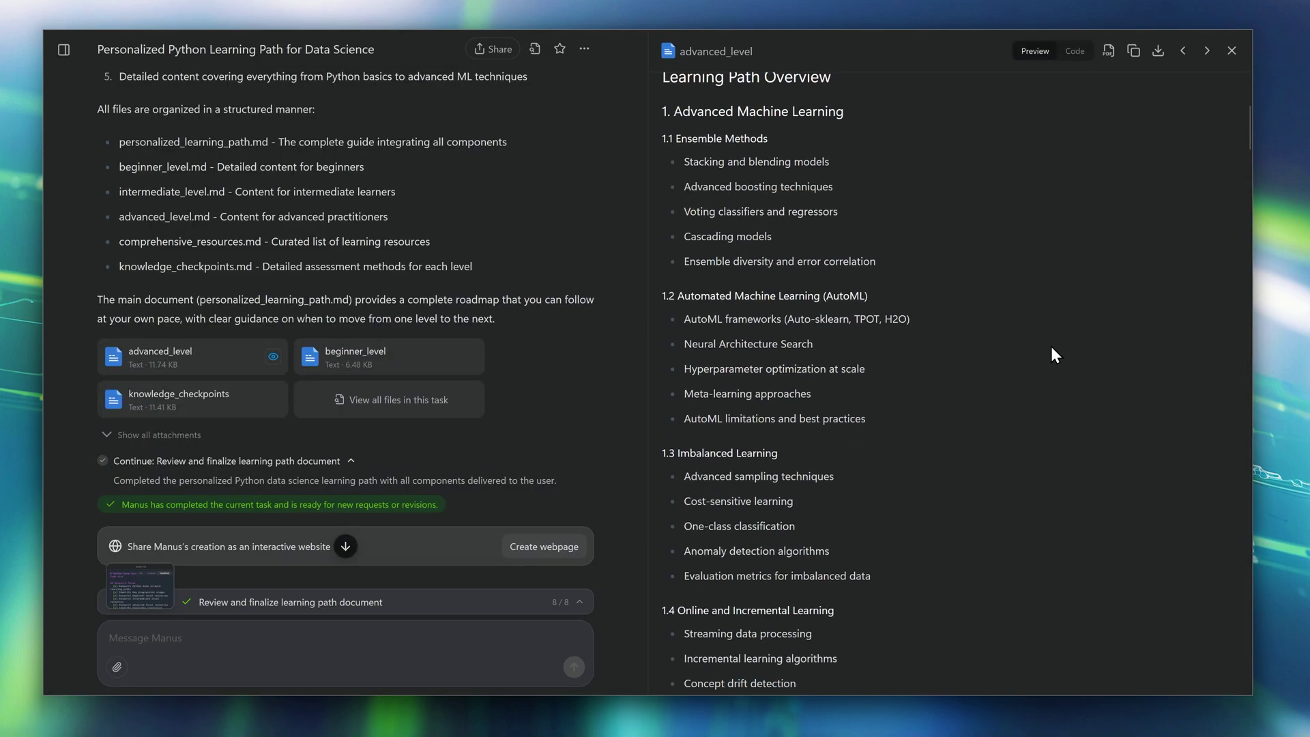
{"action": "scroll", "coordinate": [1051, 348], "scroll_direction": "down", "scroll_amount": 15}
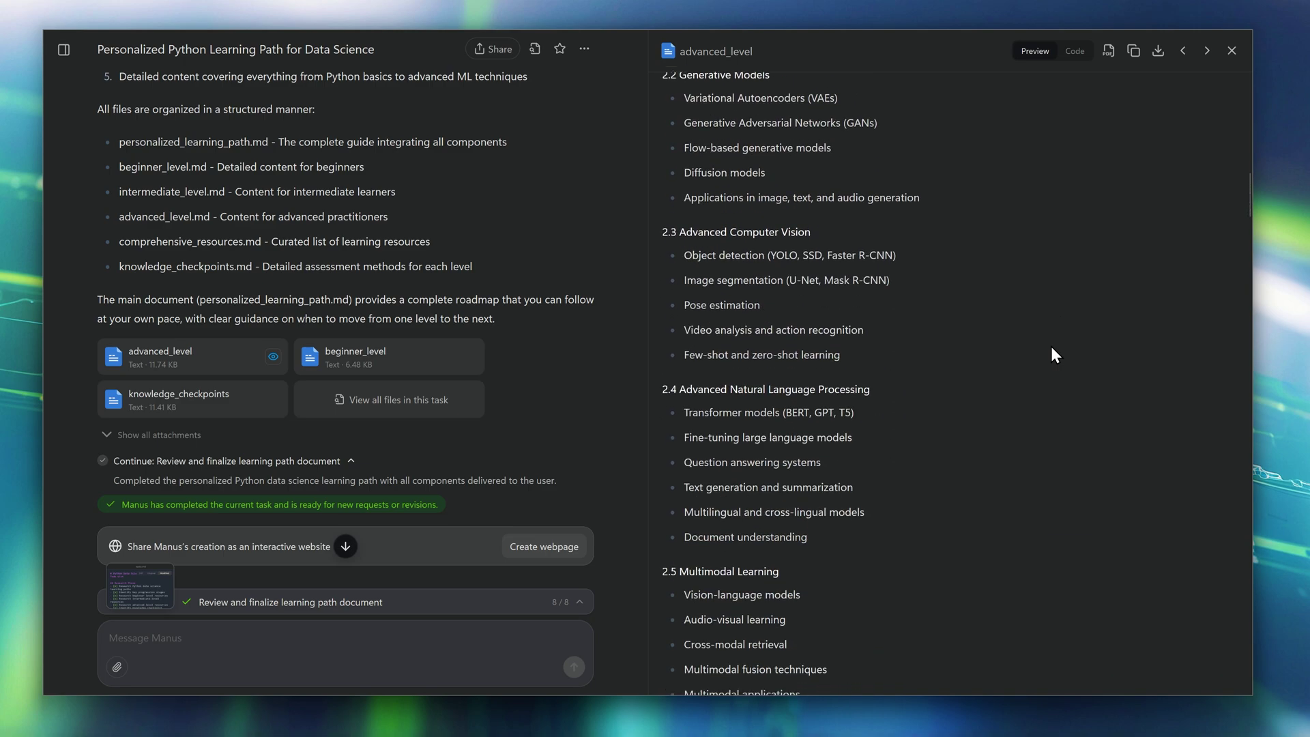
{"action": "scroll", "coordinate": [1051, 346], "scroll_direction": "down", "scroll_amount": 20}
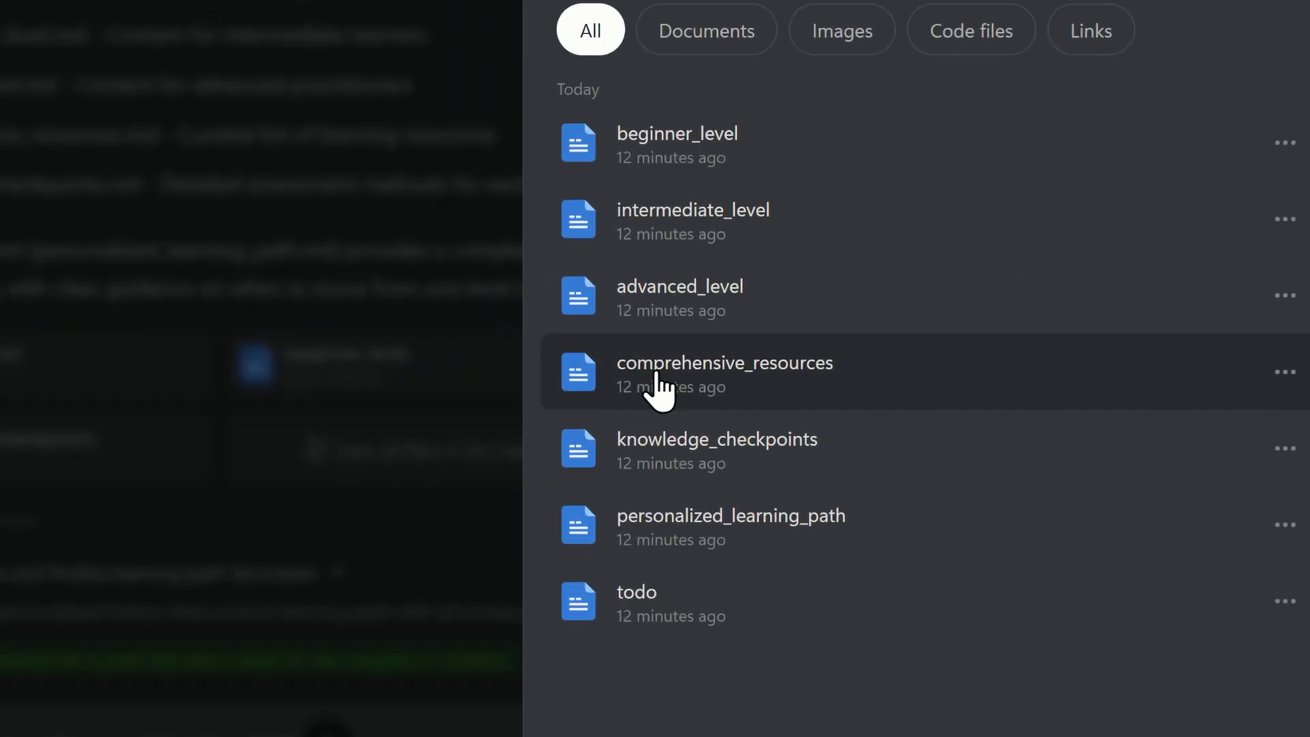
Step: Review the comprehensive_resources document and the Knowledge Checkpoints section of the intermediate_level document
{"action": "left_click", "coordinate": [657, 382]}
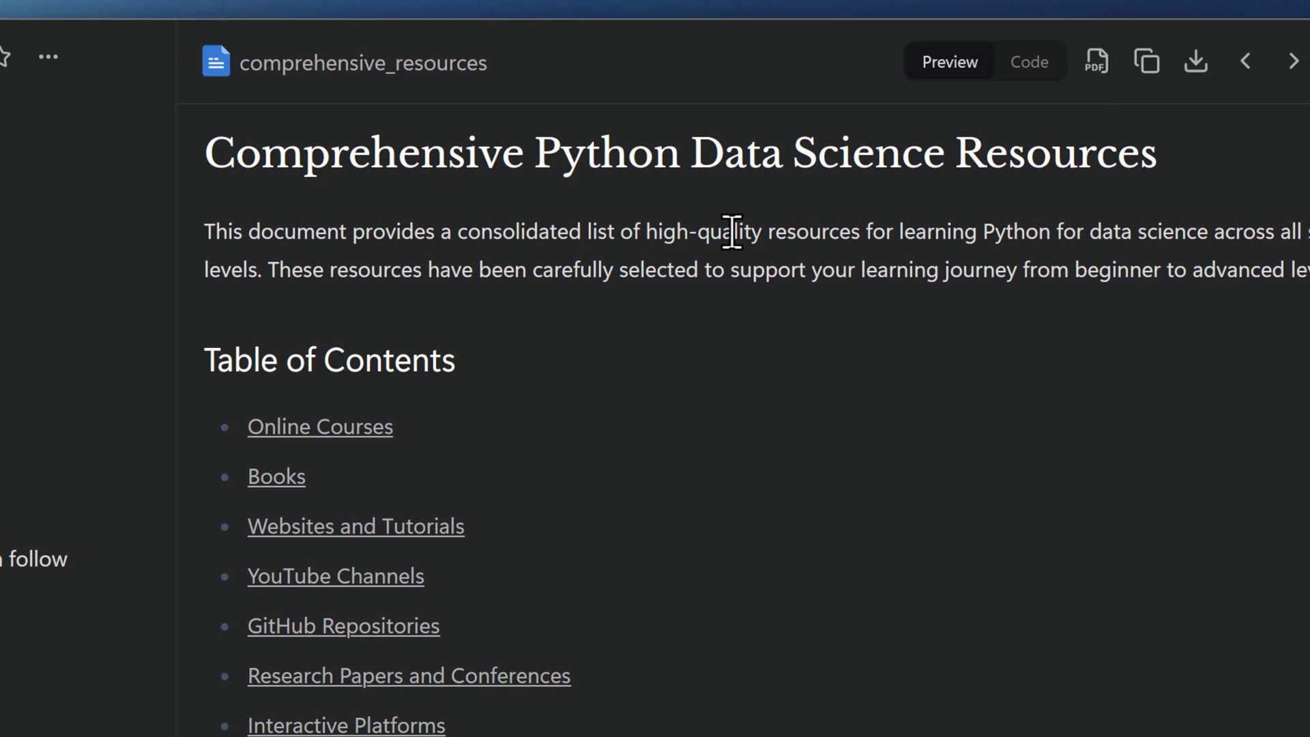
{"action": "scroll", "coordinate": [677, 426], "scroll_direction": "down", "scroll_amount": 10}
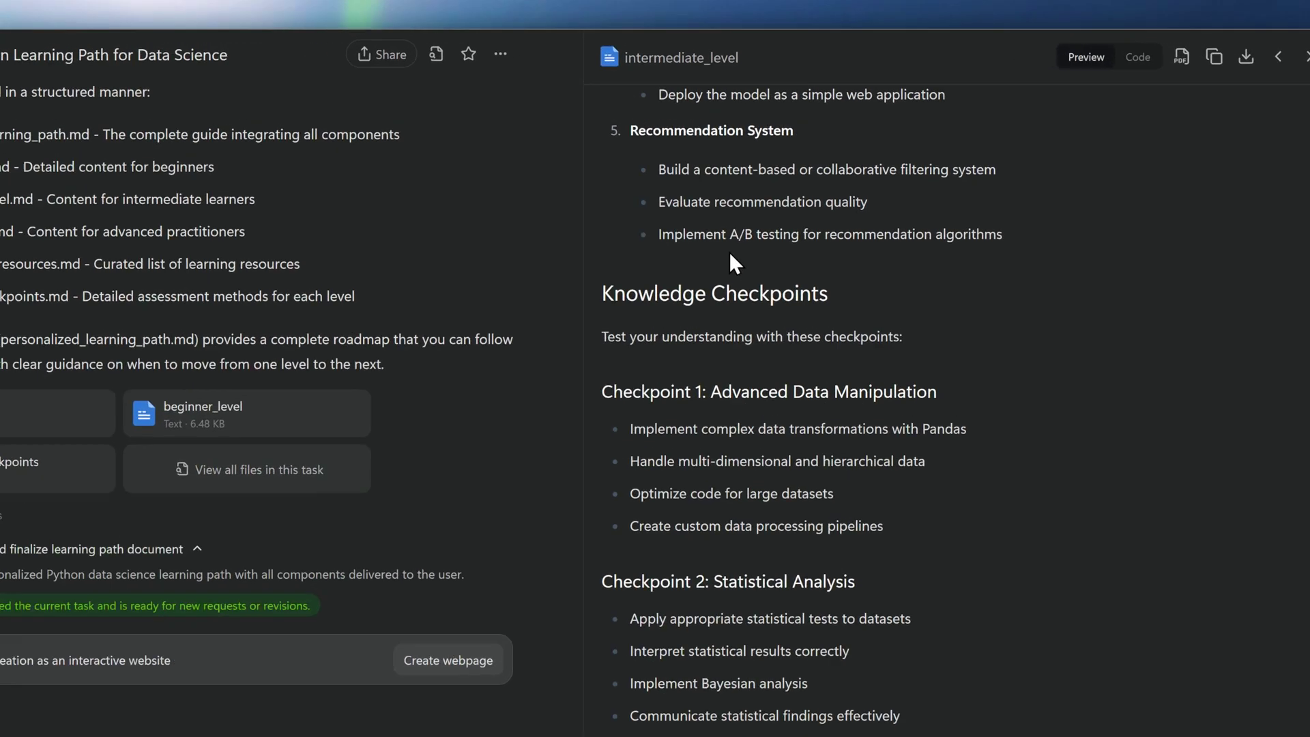
{"action": "scroll", "coordinate": [1142, 489], "scroll_direction": "down", "scroll_amount": 4}
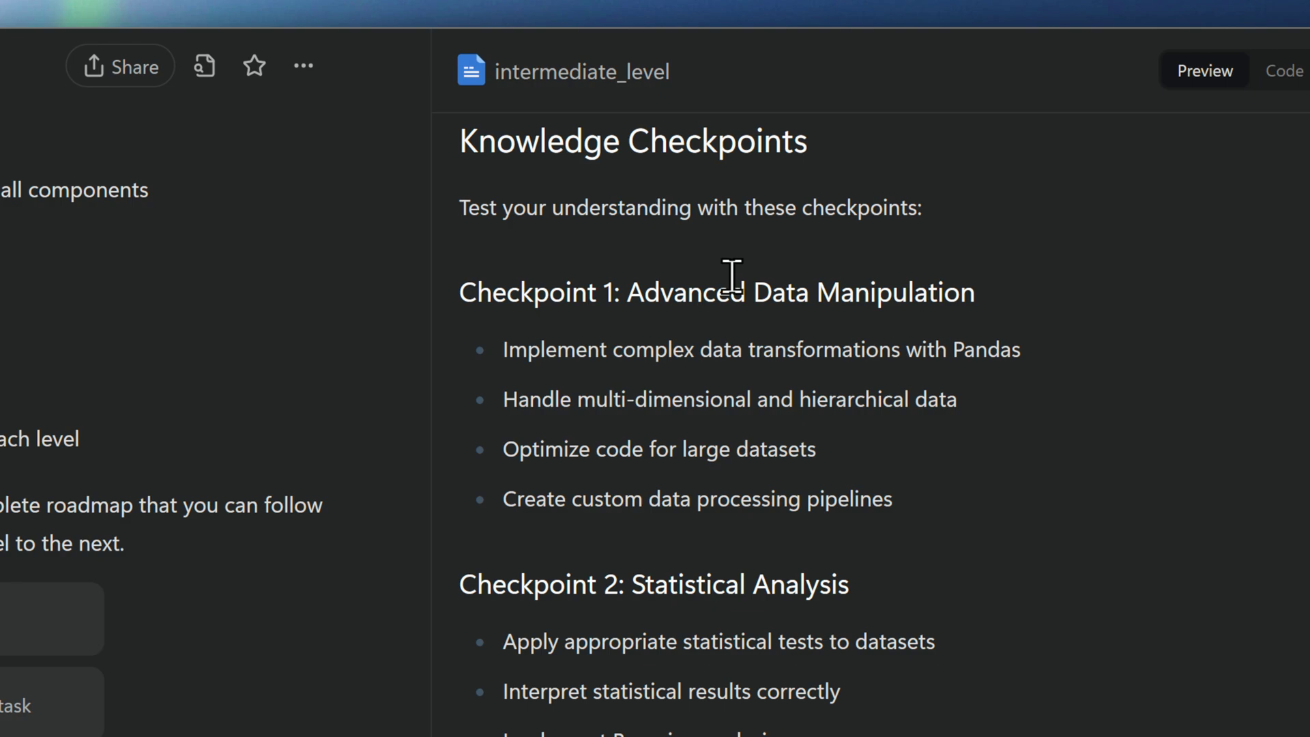
{"action": "scroll", "coordinate": [1123, 523], "scroll_direction": "down", "scroll_amount": 8}
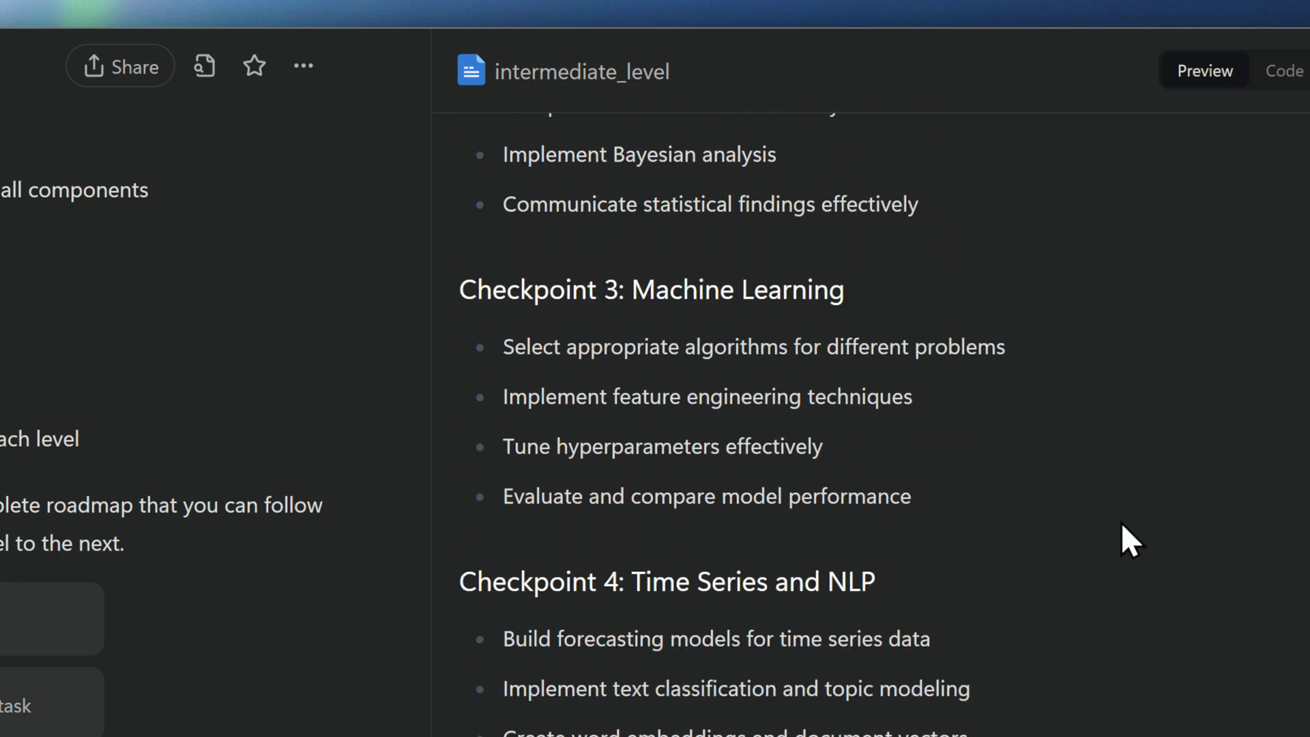
{"action": "scroll", "coordinate": [1122, 523], "scroll_direction": "down", "scroll_amount": 4}
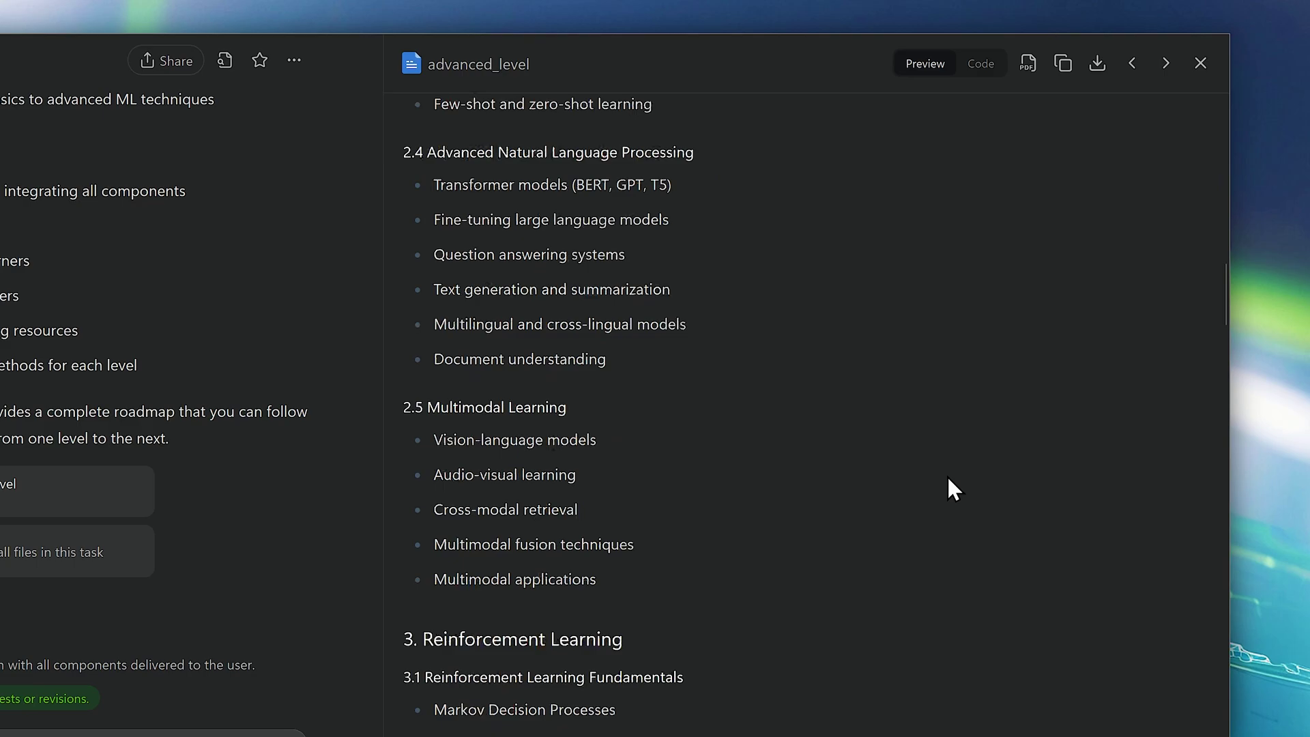
Step: Read the advanced_level document from Multimodal Learning through to its Recommended Learning Resources
{"action": "scroll", "coordinate": [953, 488], "scroll_direction": "down", "scroll_amount": 10}
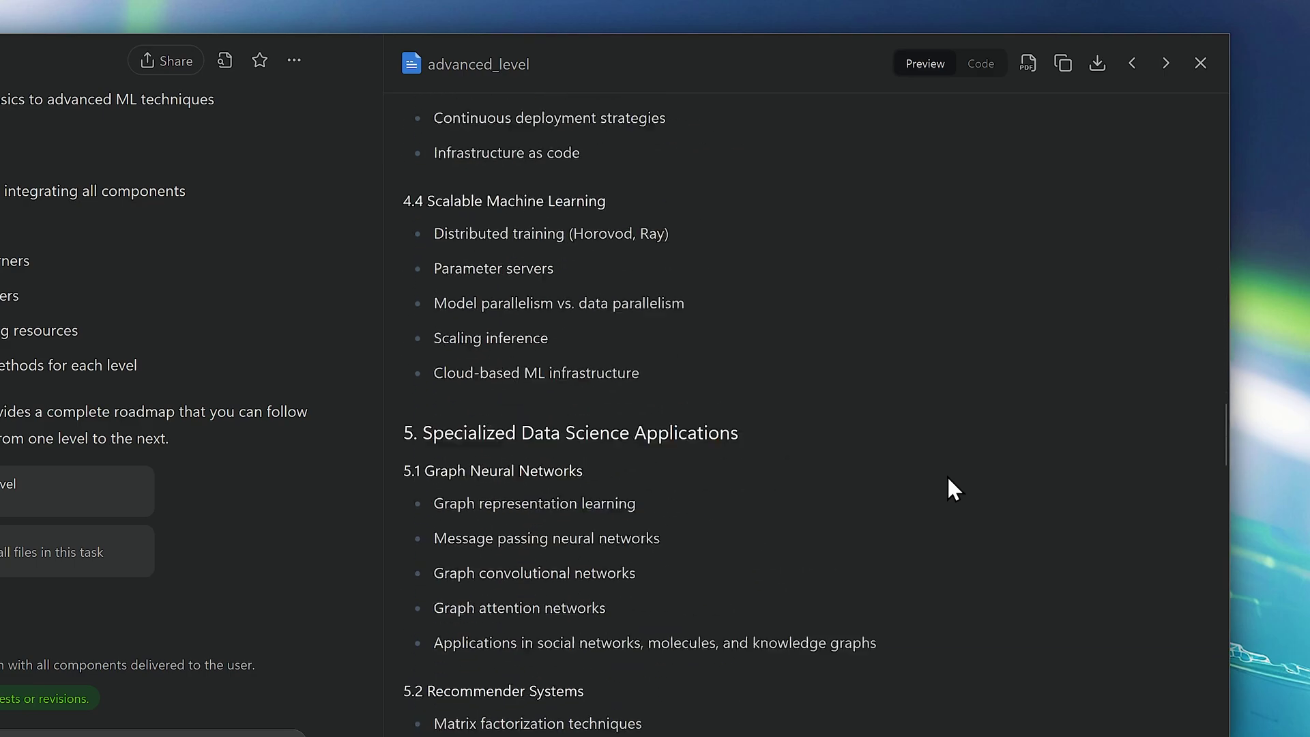
{"action": "scroll", "coordinate": [949, 478], "scroll_direction": "down", "scroll_amount": 20}
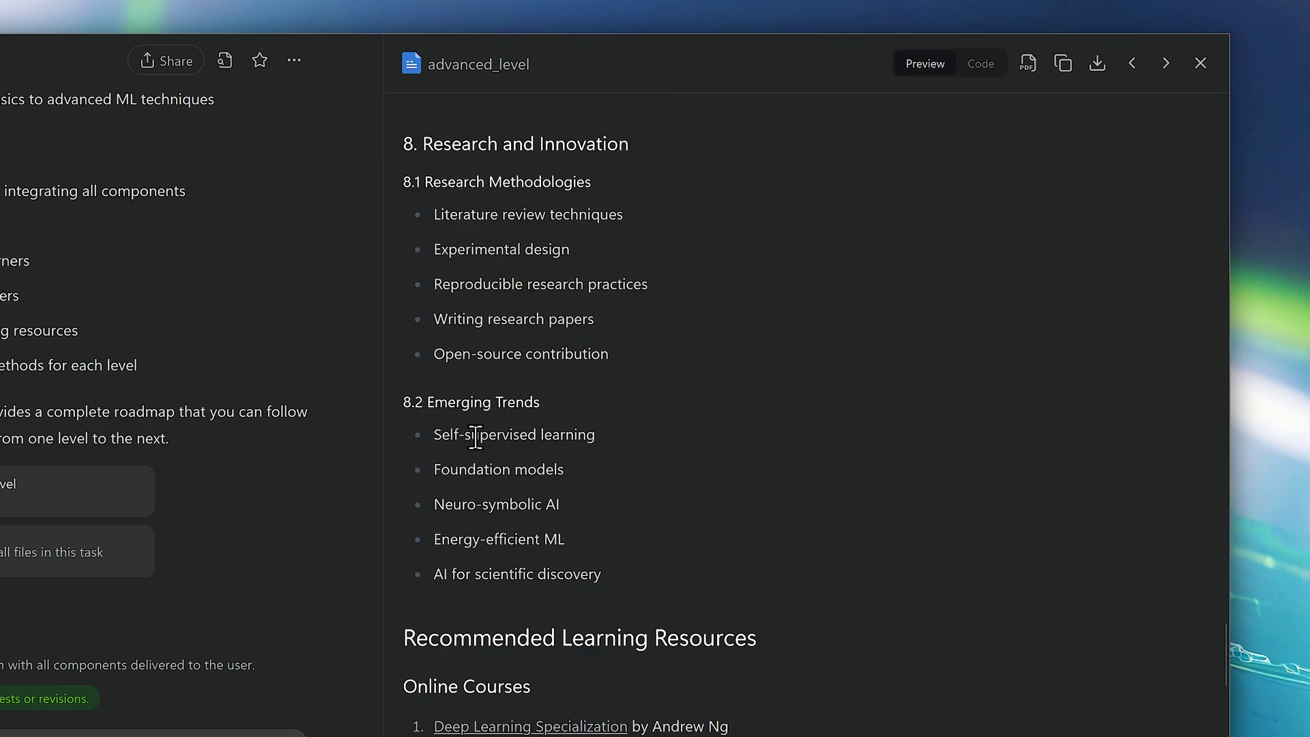
{"action": "scroll", "coordinate": [1005, 484], "scroll_direction": "down", "scroll_amount": 6}
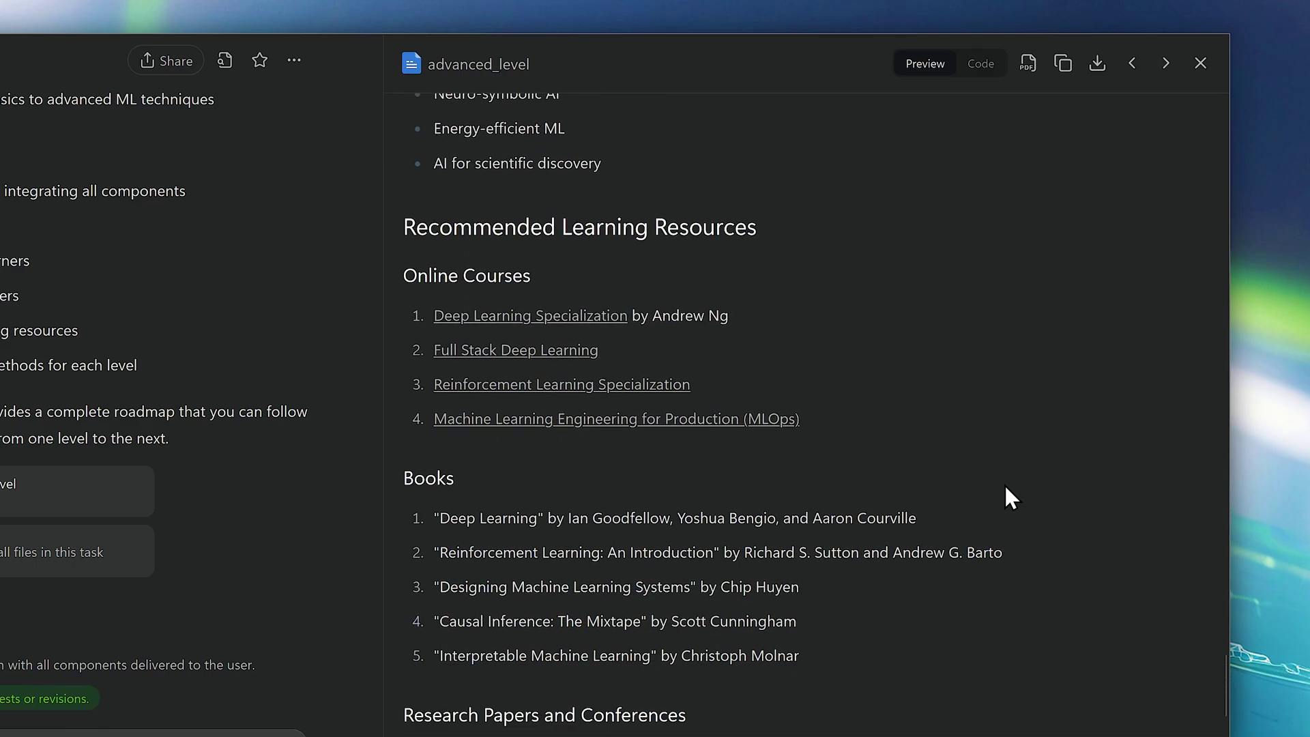
{"action": "scroll", "coordinate": [1045, 468], "scroll_direction": "up", "scroll_amount": 3}
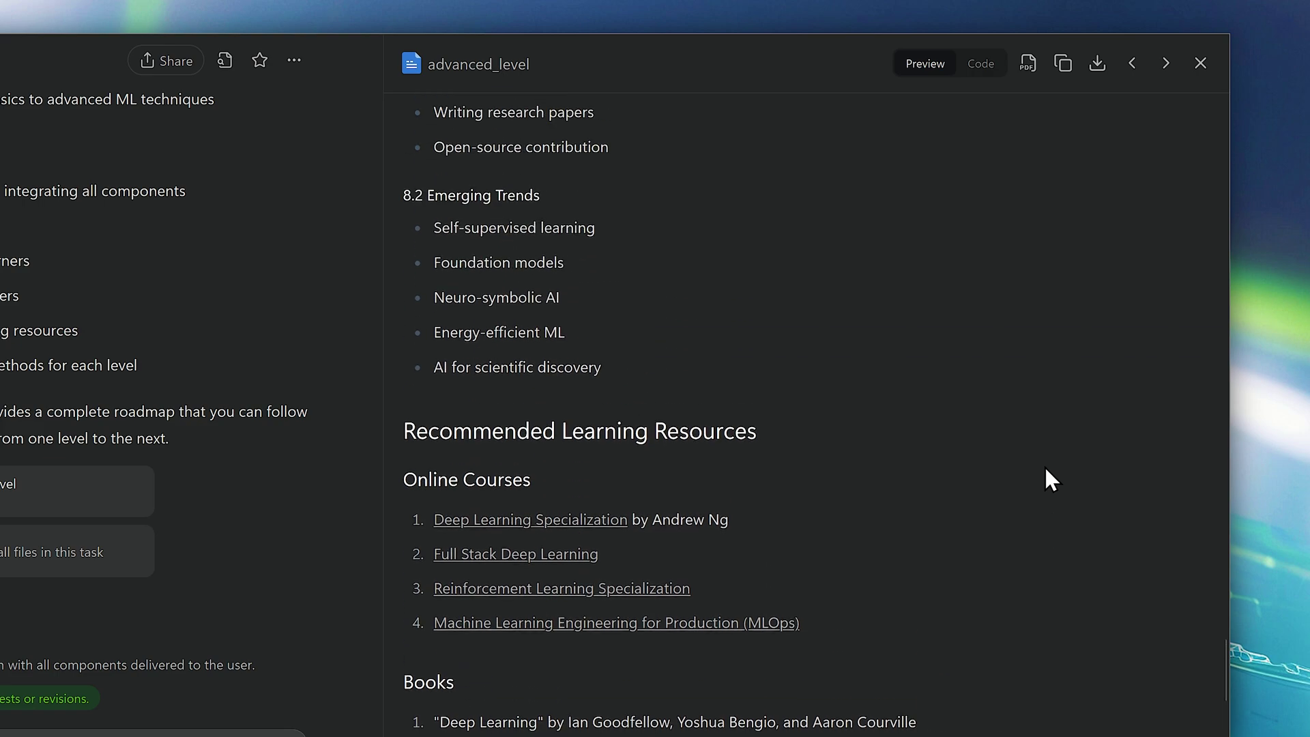
{"action": "scroll", "coordinate": [1046, 468], "scroll_direction": "down", "scroll_amount": 6}
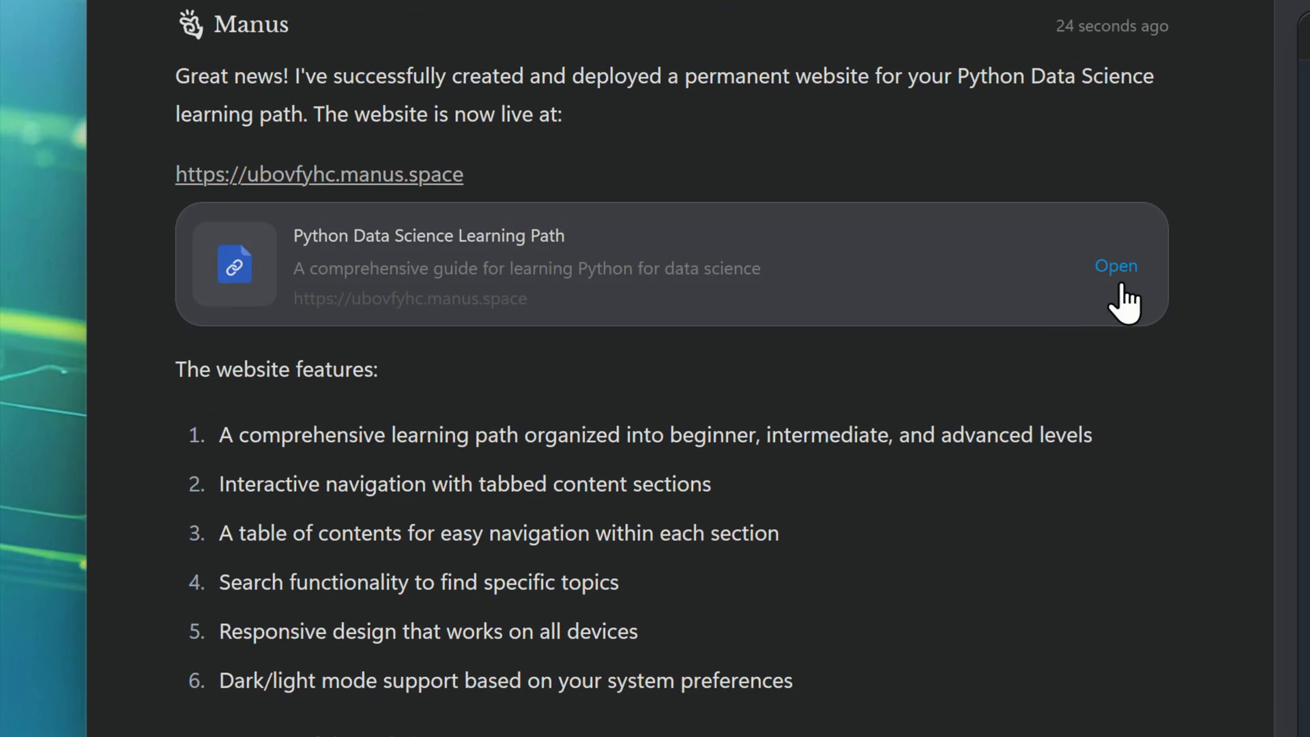
Step: Open the deployed Python Data Science Learning Path website and look at the Beginner Level page's table of contents
{"action": "left_click", "coordinate": [1119, 273]}
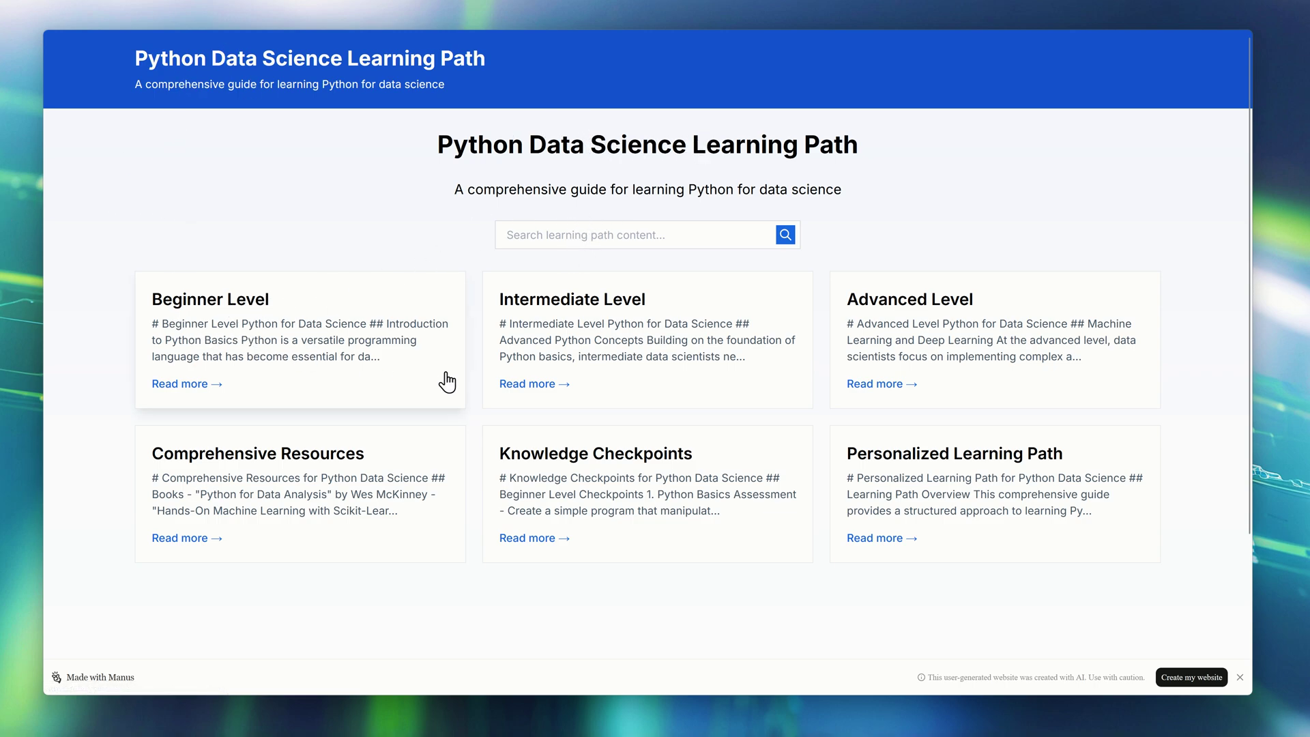
{"action": "left_click", "coordinate": [256, 324]}
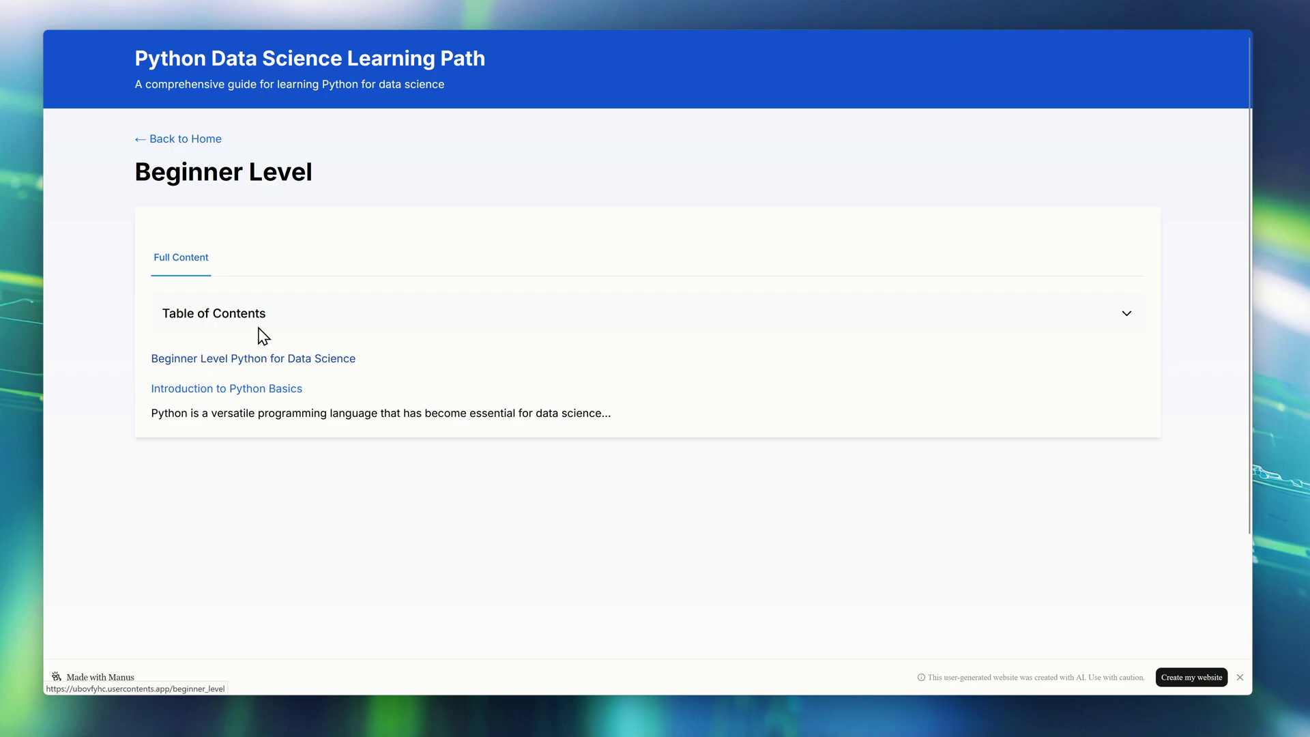
{"action": "left_click", "coordinate": [212, 315]}
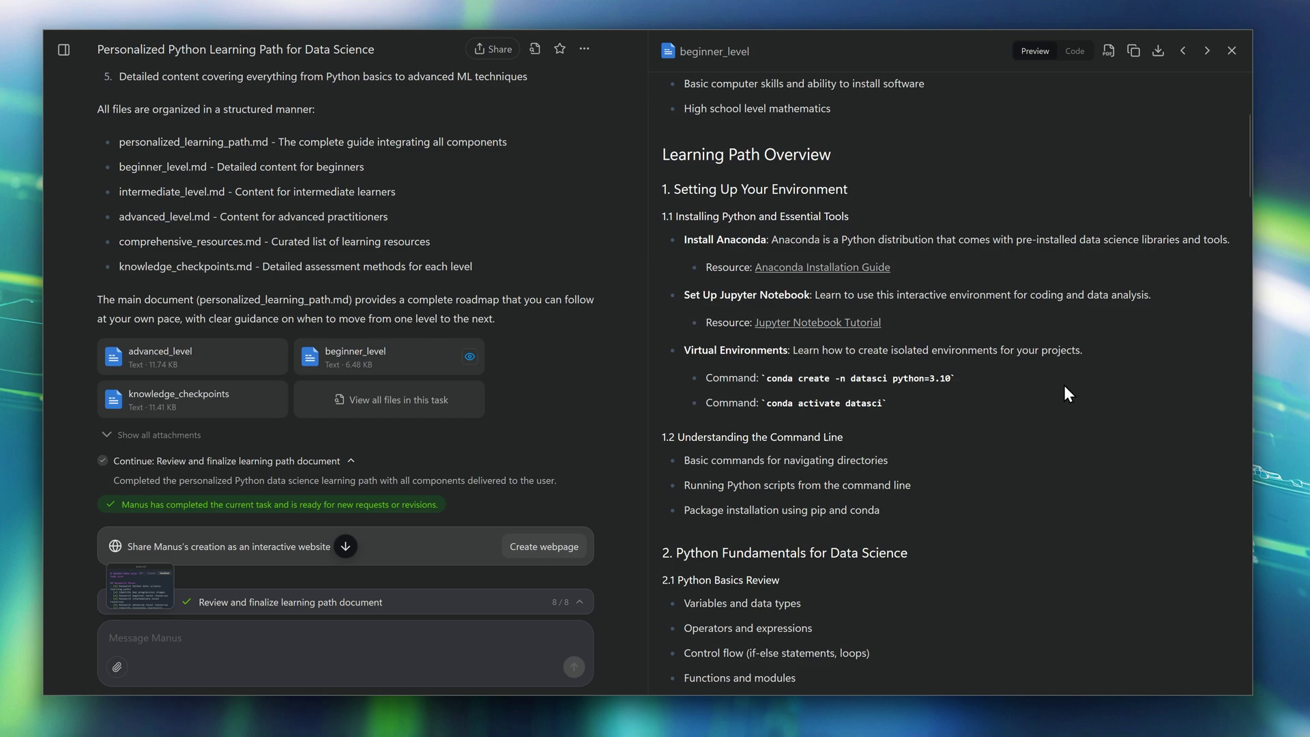
Step: Read the Python fundamentals and essential libraries sections of the beginner_level document
{"action": "scroll", "coordinate": [1066, 387], "scroll_direction": "down", "scroll_amount": 6}
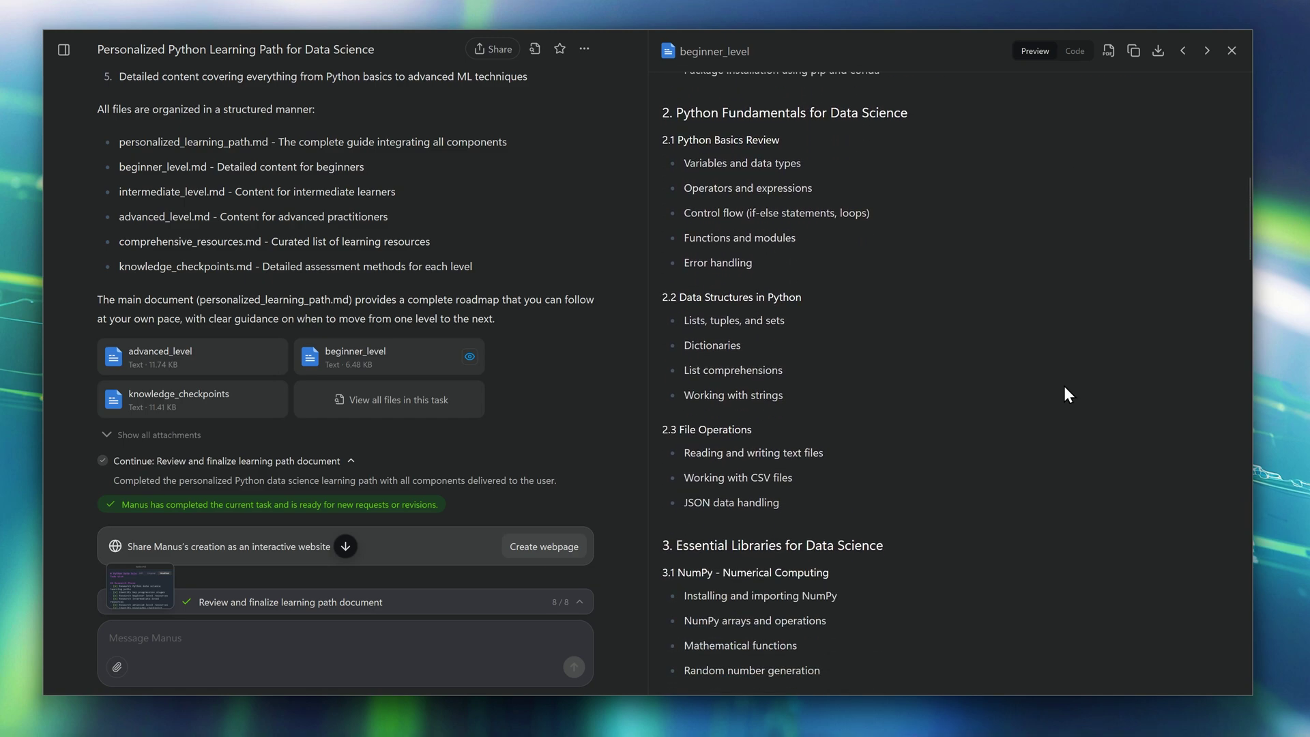
{"action": "scroll", "coordinate": [1065, 387], "scroll_direction": "down", "scroll_amount": 2}
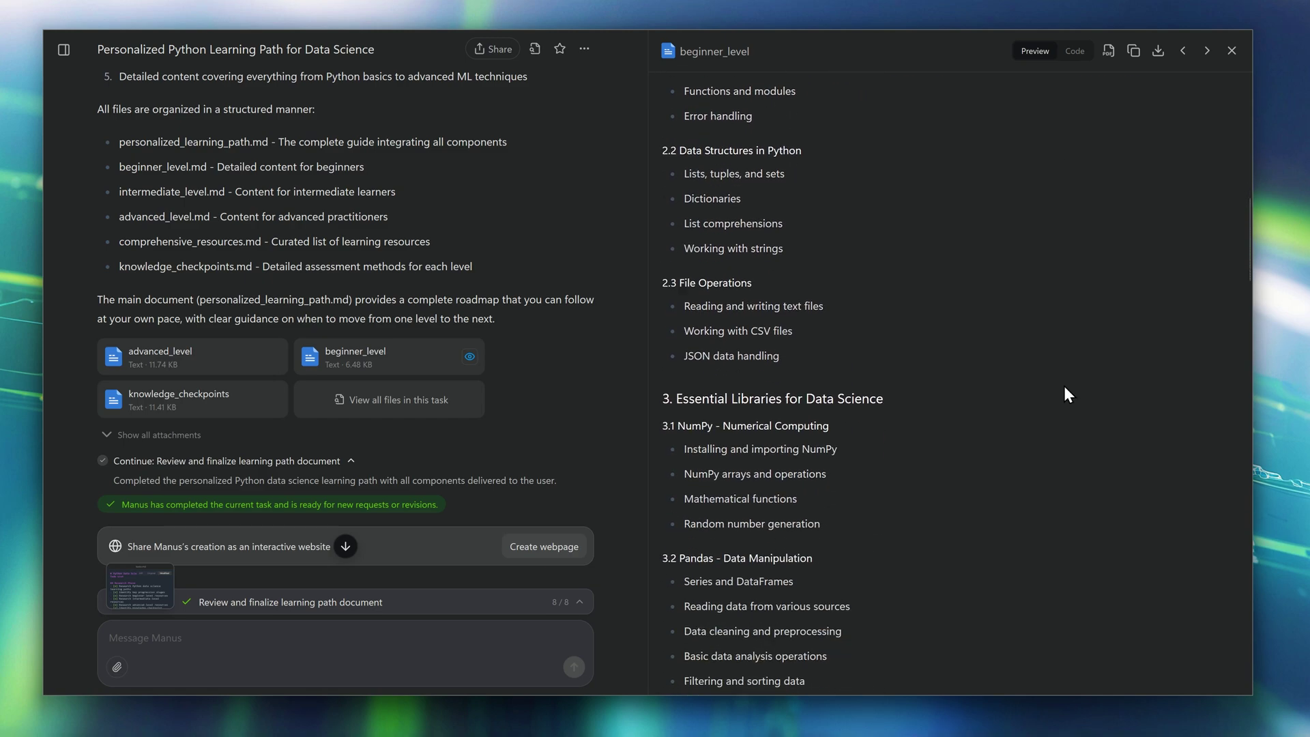
Step: Open advanced_level from the list of all task files and review it down to the recommended courses and books
{"action": "left_click", "coordinate": [399, 400]}
{"action": "left_click", "coordinate": [575, 322]}
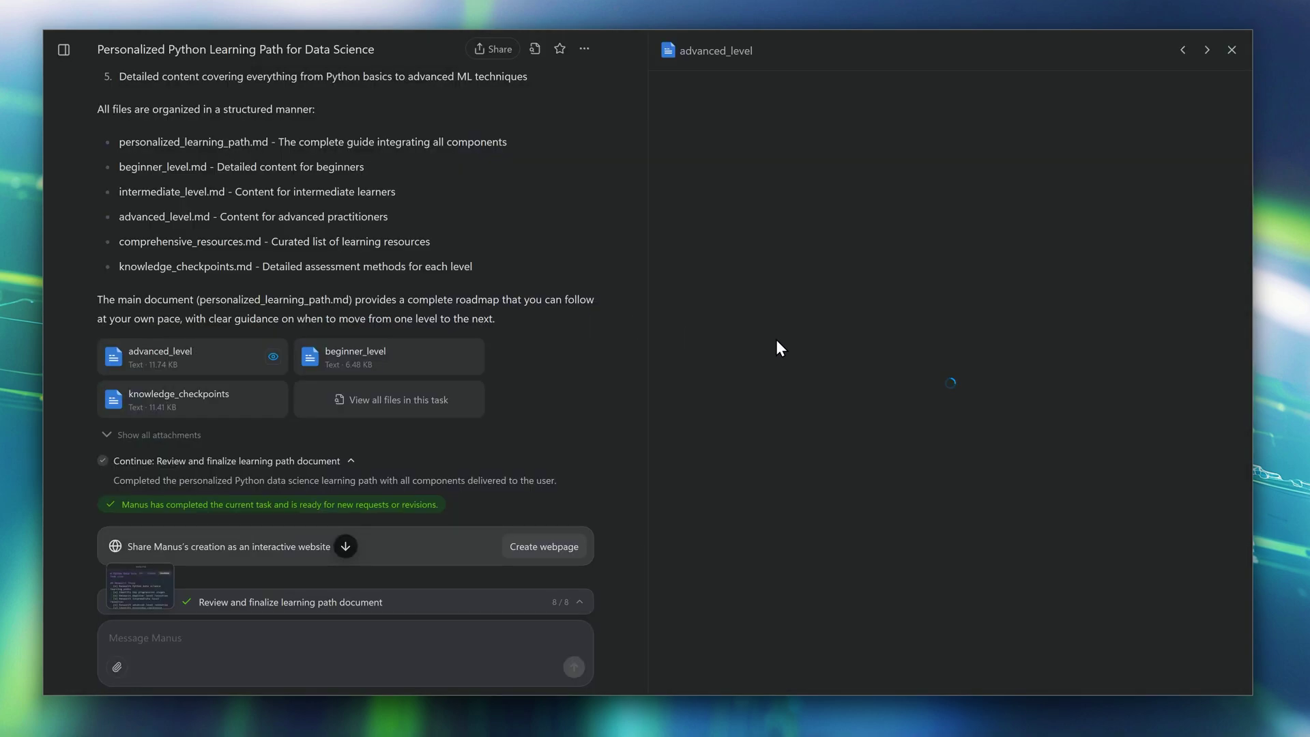
{"action": "scroll", "coordinate": [1051, 346], "scroll_direction": "down", "scroll_amount": 15}
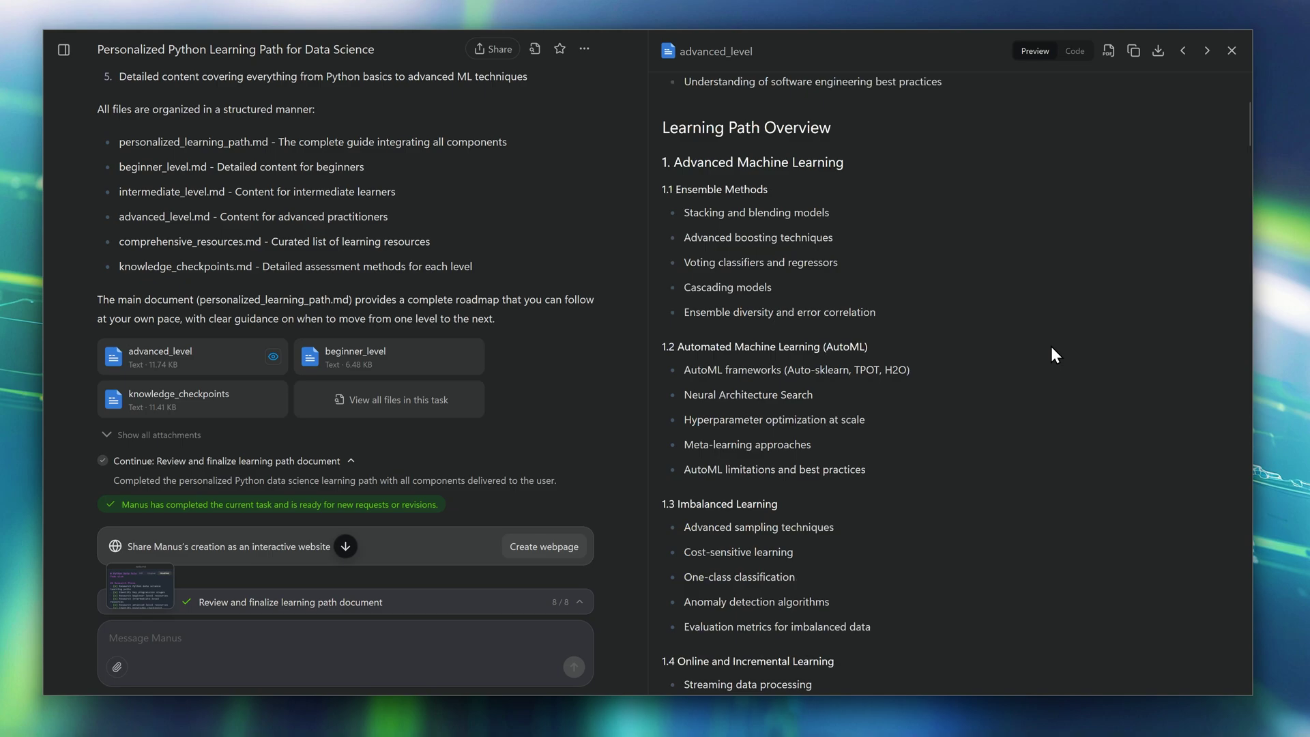
{"action": "scroll", "coordinate": [1052, 348], "scroll_direction": "down", "scroll_amount": 8}
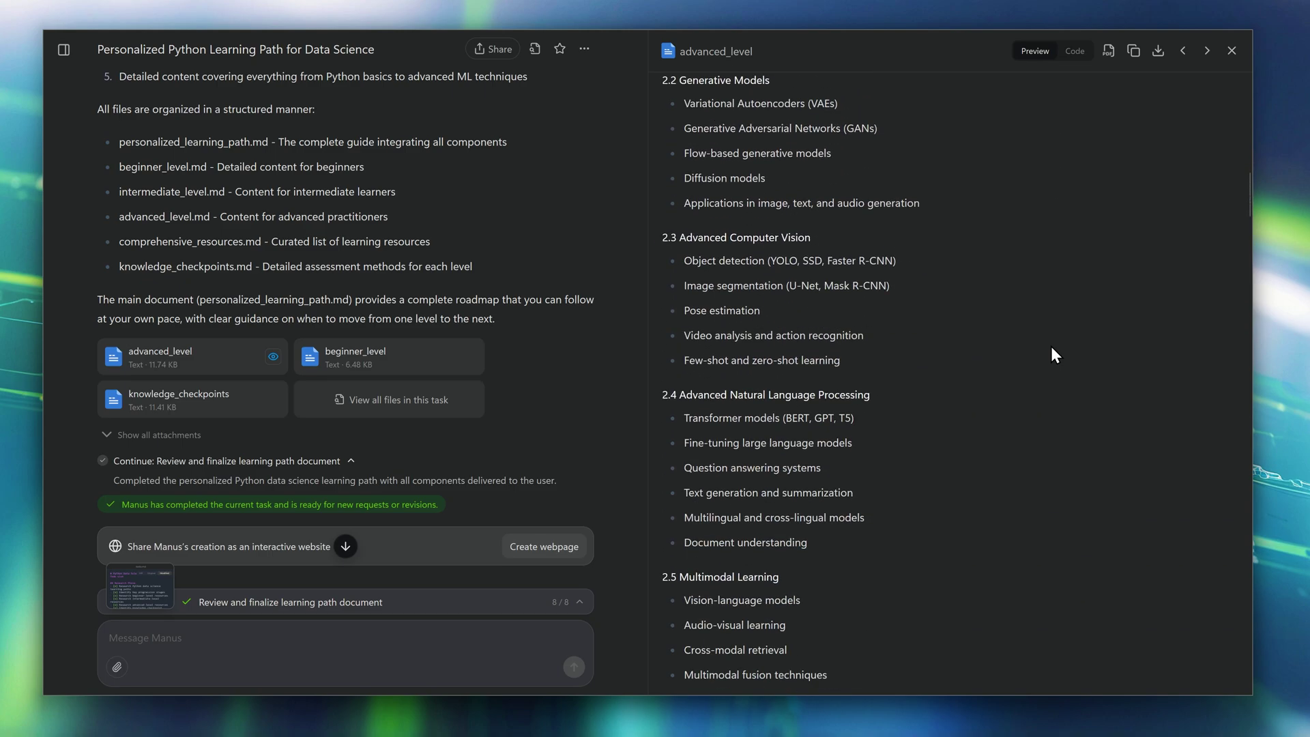
{"action": "scroll", "coordinate": [1052, 350], "scroll_direction": "down", "scroll_amount": 20}
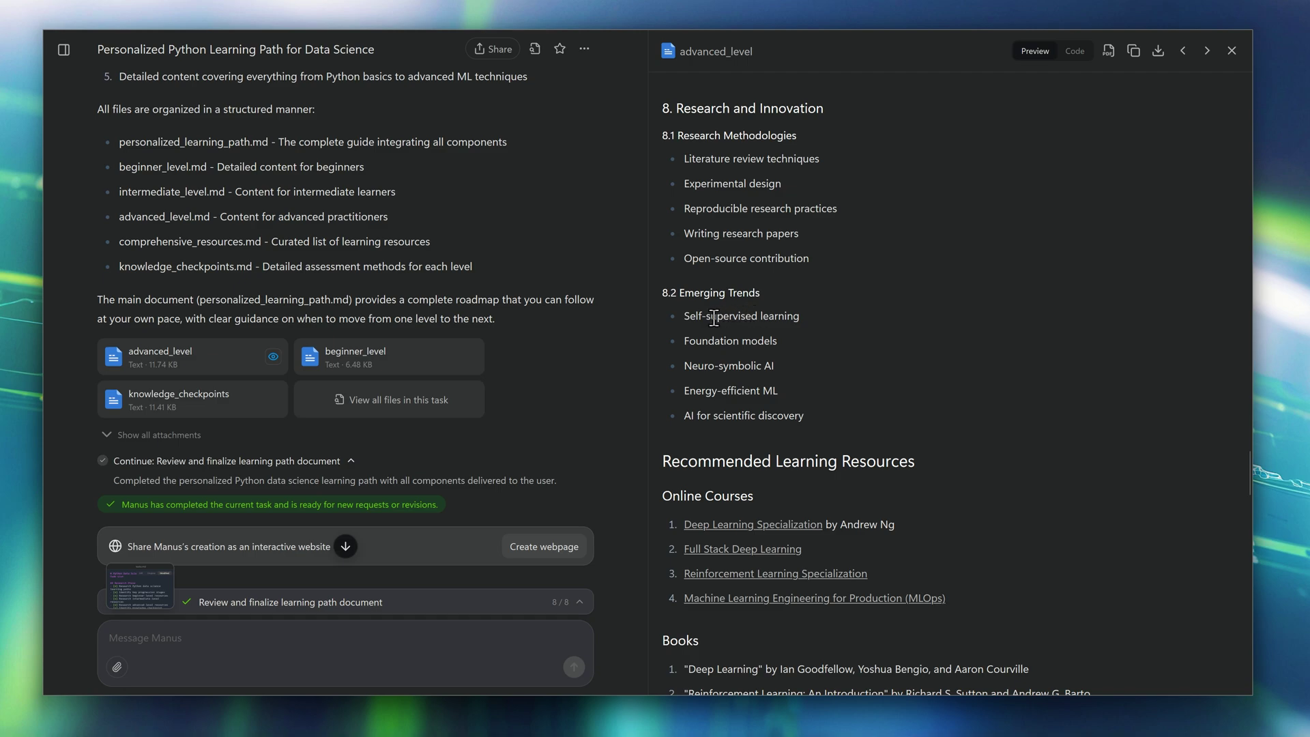
{"action": "scroll", "coordinate": [1096, 360], "scroll_direction": "down", "scroll_amount": 4}
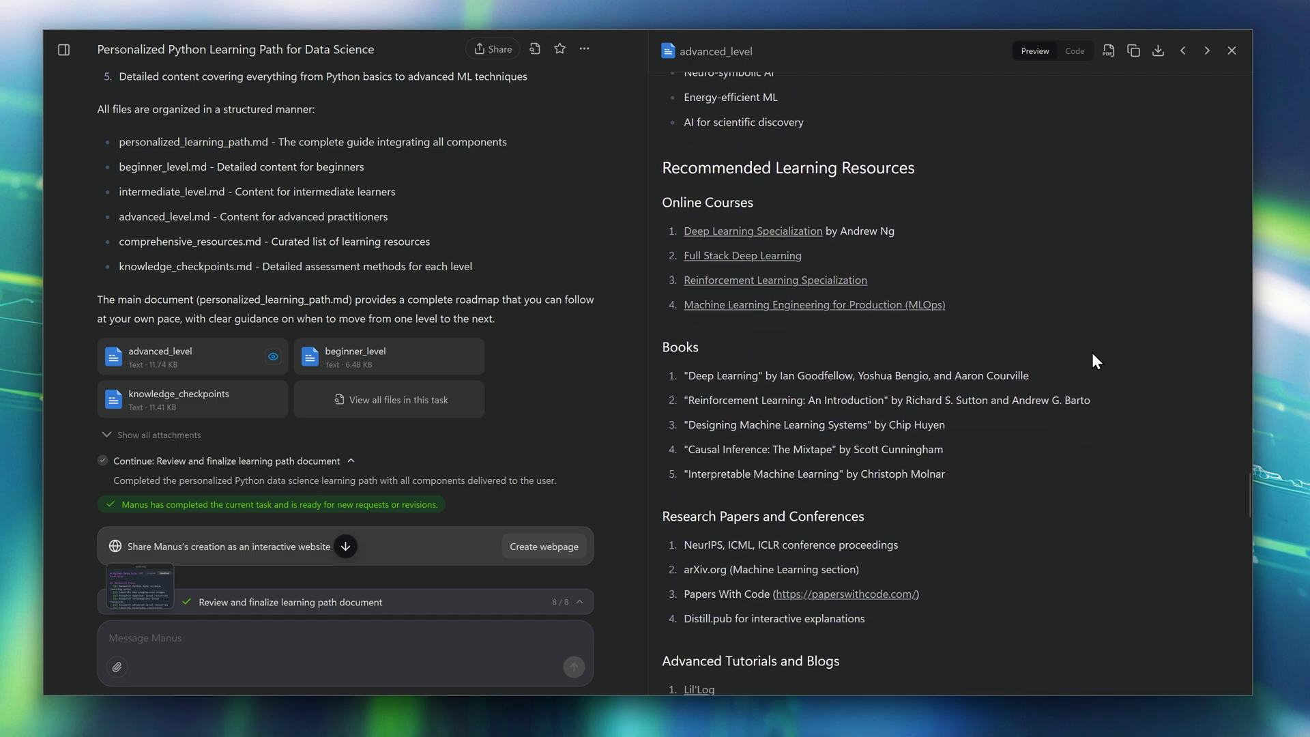
{"action": "scroll", "coordinate": [1121, 339], "scroll_direction": "up", "scroll_amount": 2}
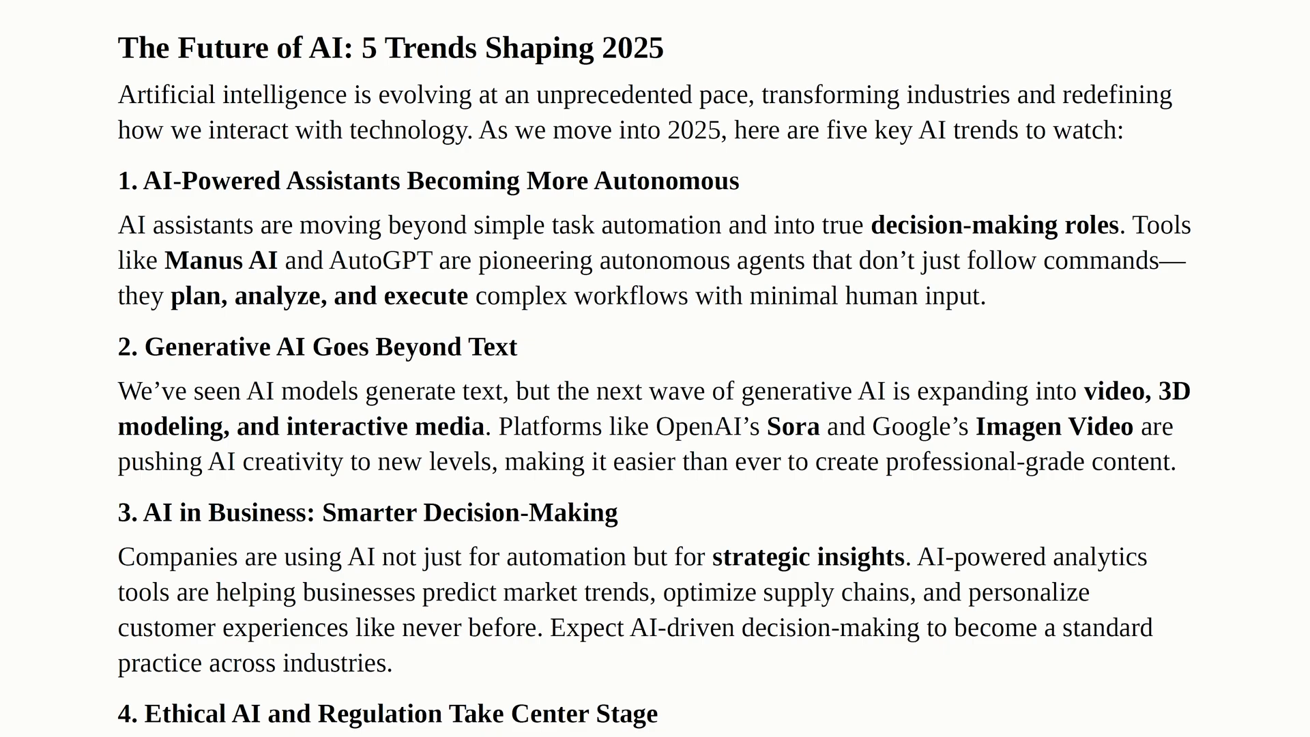
Step: Attach the "The Future of AI - 5 Trends Shaping 2025" PDF and request YouTube script, 5-tweet thread, LinkedIn post, Instagram caption and newsletter versions
{"action": "scroll", "coordinate": [1251, 219], "scroll_direction": "down", "scroll_amount": 6}
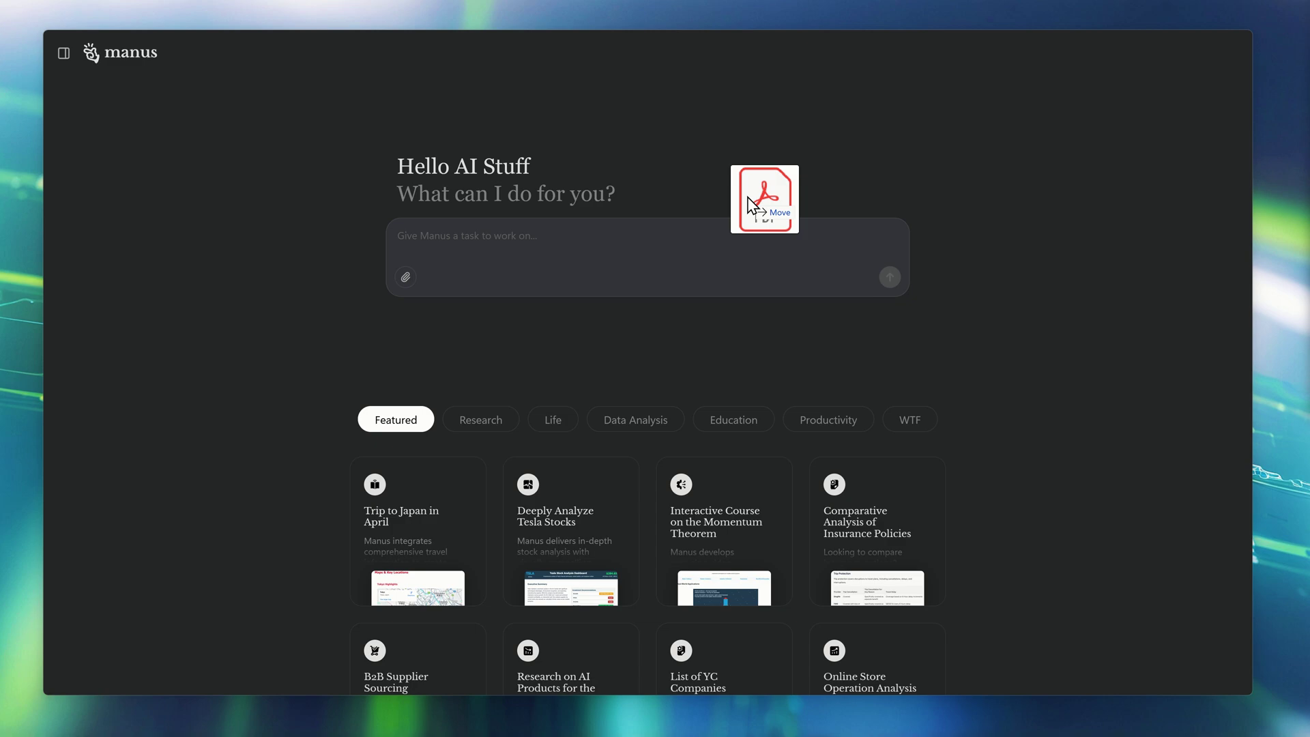
{"action": "left_click_drag", "start_coordinate": [758, 198], "coordinate": [679, 258]}
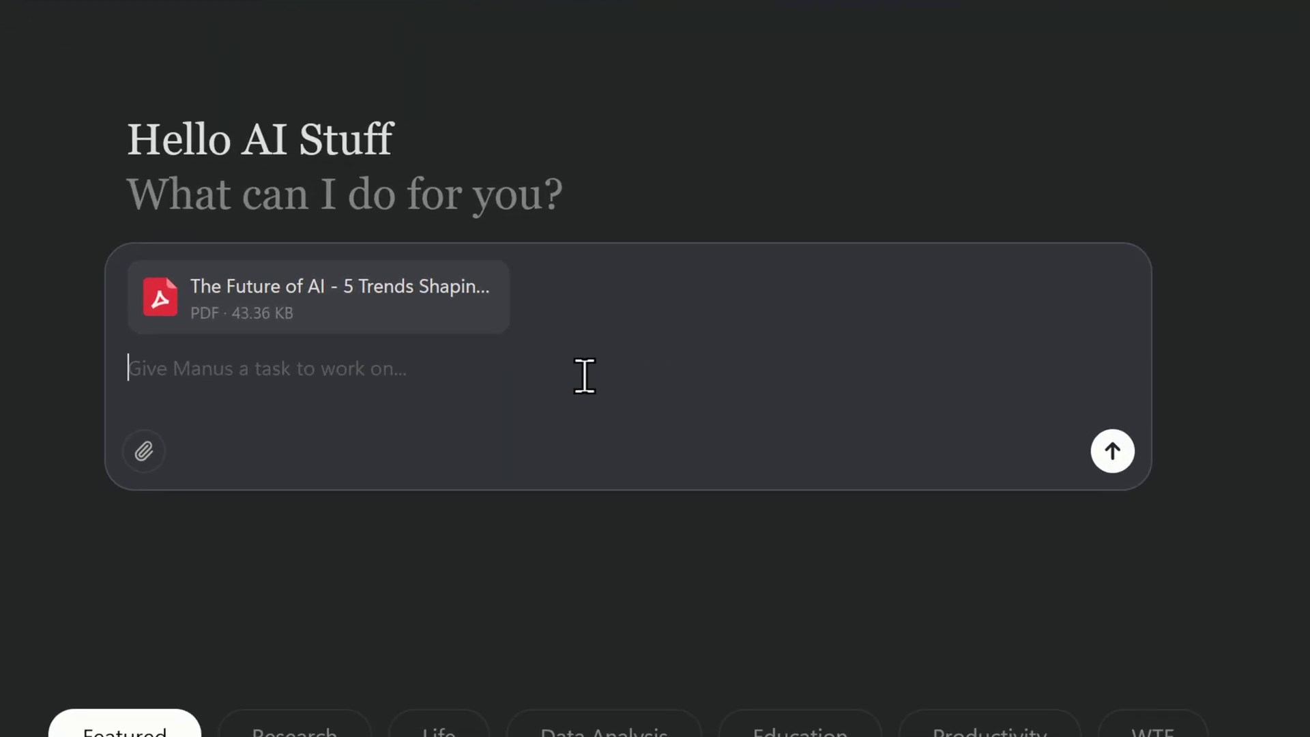
{"action": "type", "text": "Take this blog post about AI trends and automatically repurpose it into different formats: 1) A script for a YouTube video, 2) A thread of 5 tweets for Twitter, 3) A professional post for LinkedIn, 4) Image caption ideas for Instagram, and 5) A newsletter summary. Maintain the key points but adapt the tone and format for each platform."}
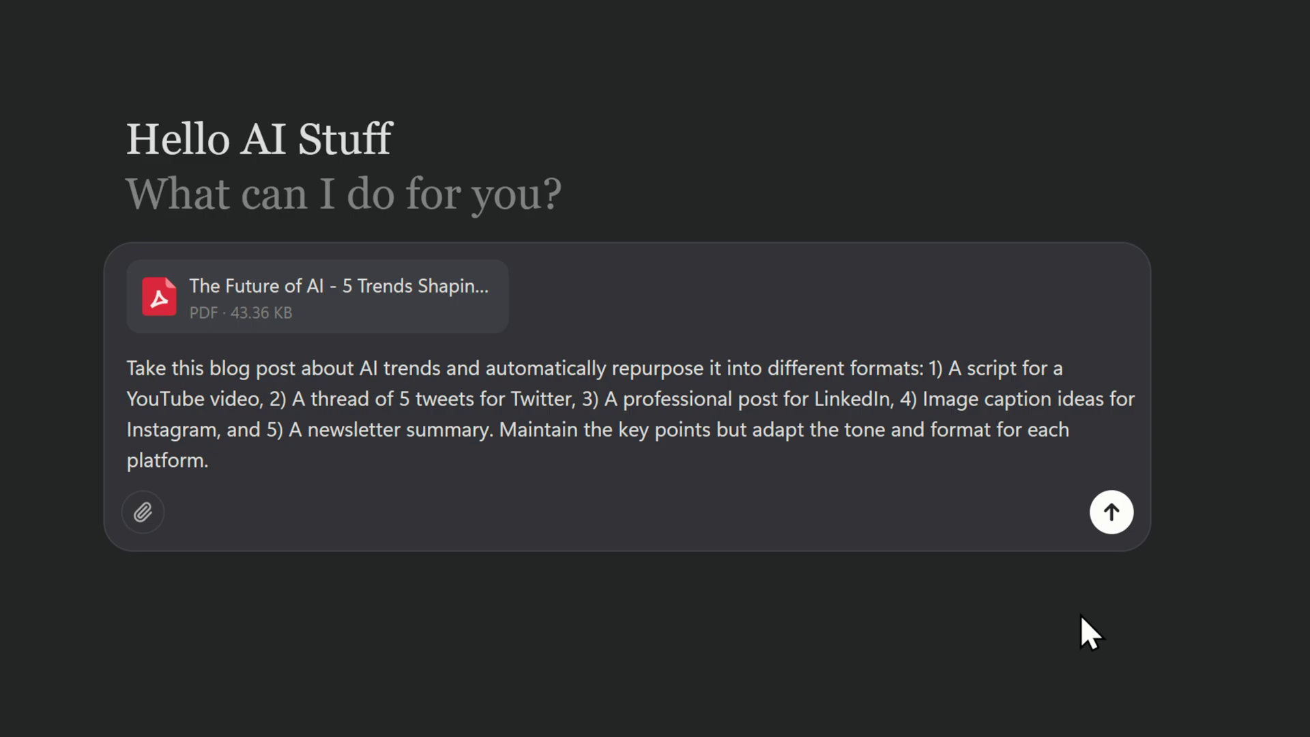
{"action": "left_click", "coordinate": [1113, 513]}
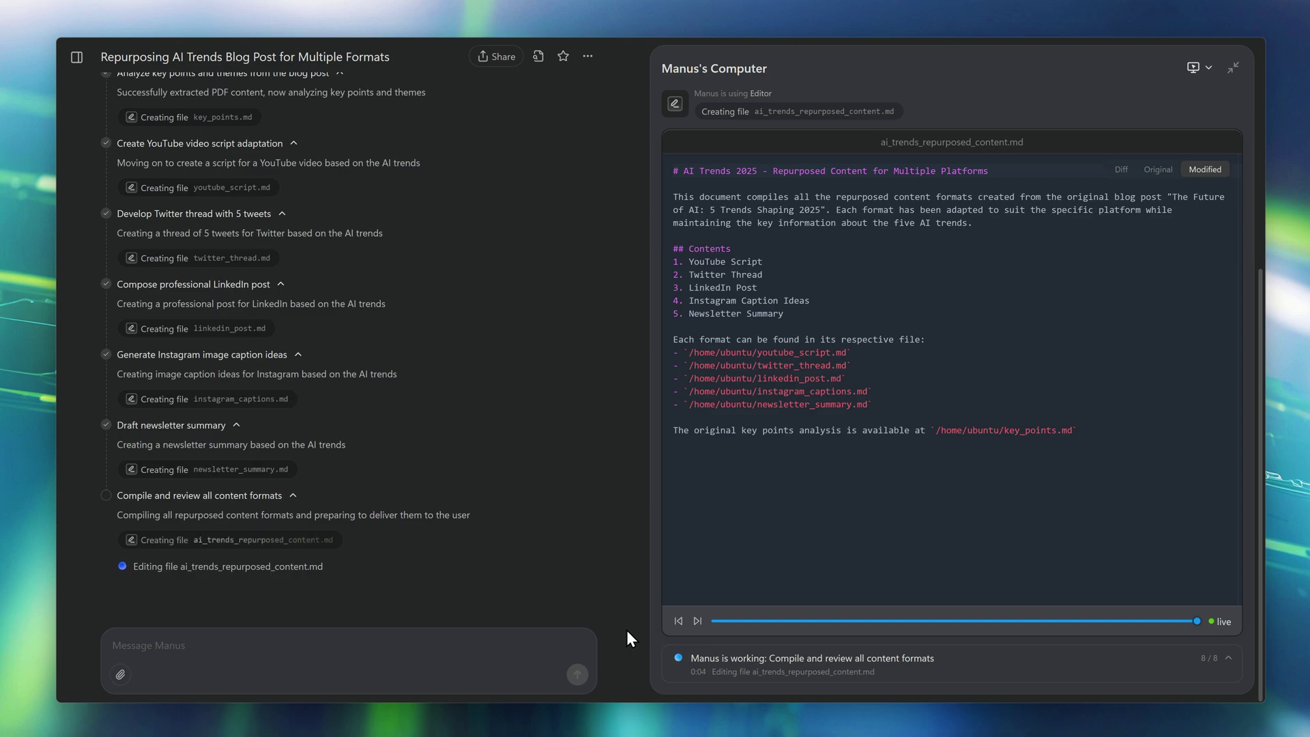
Step: Open the generated youtube_script and instagram_captions files from the task's file list and read the Instagram caption ideas
{"action": "left_click", "coordinate": [421, 410]}
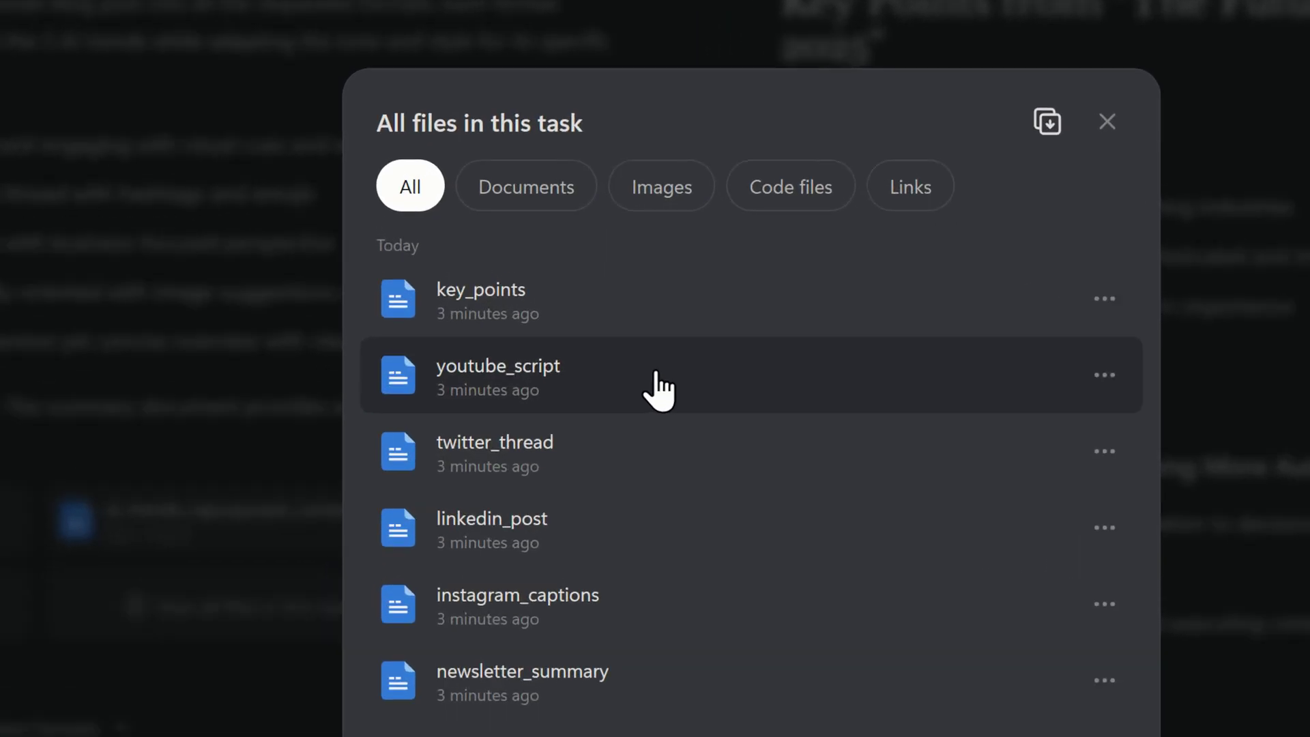
{"action": "left_click", "coordinate": [615, 298]}
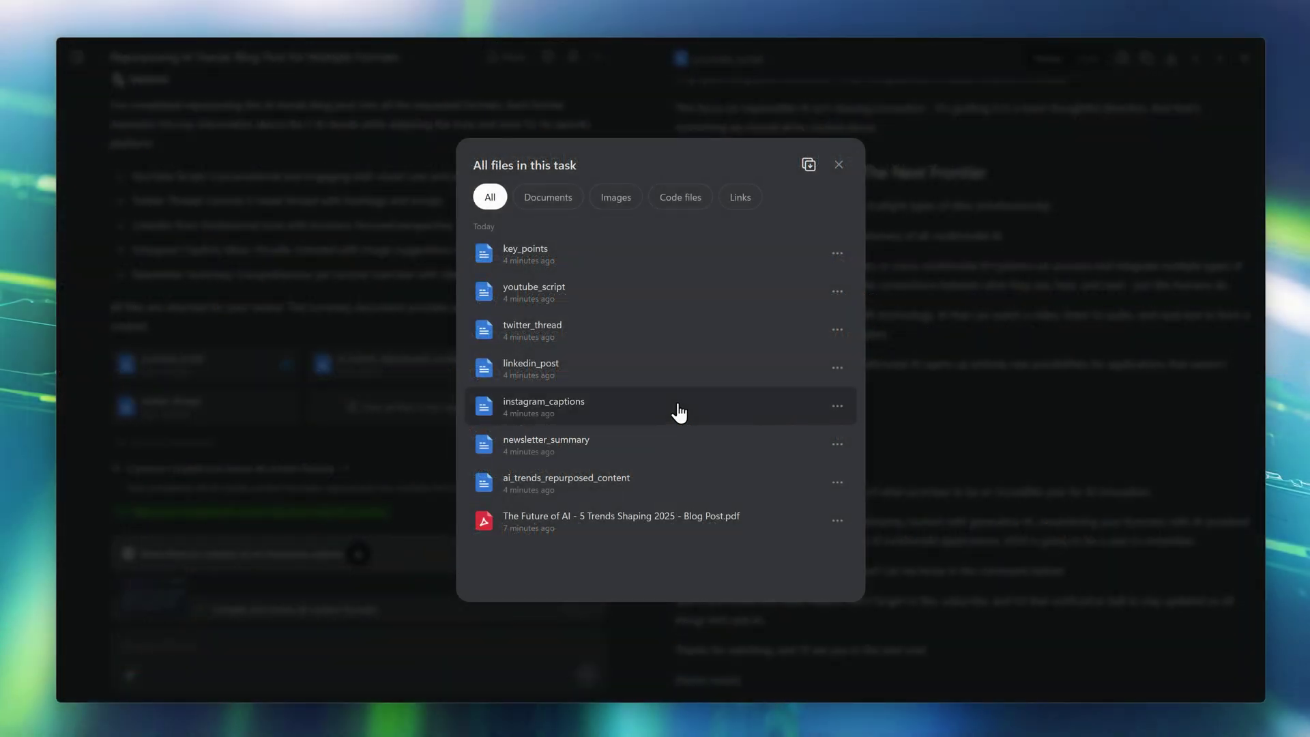
{"action": "left_click", "coordinate": [679, 411]}
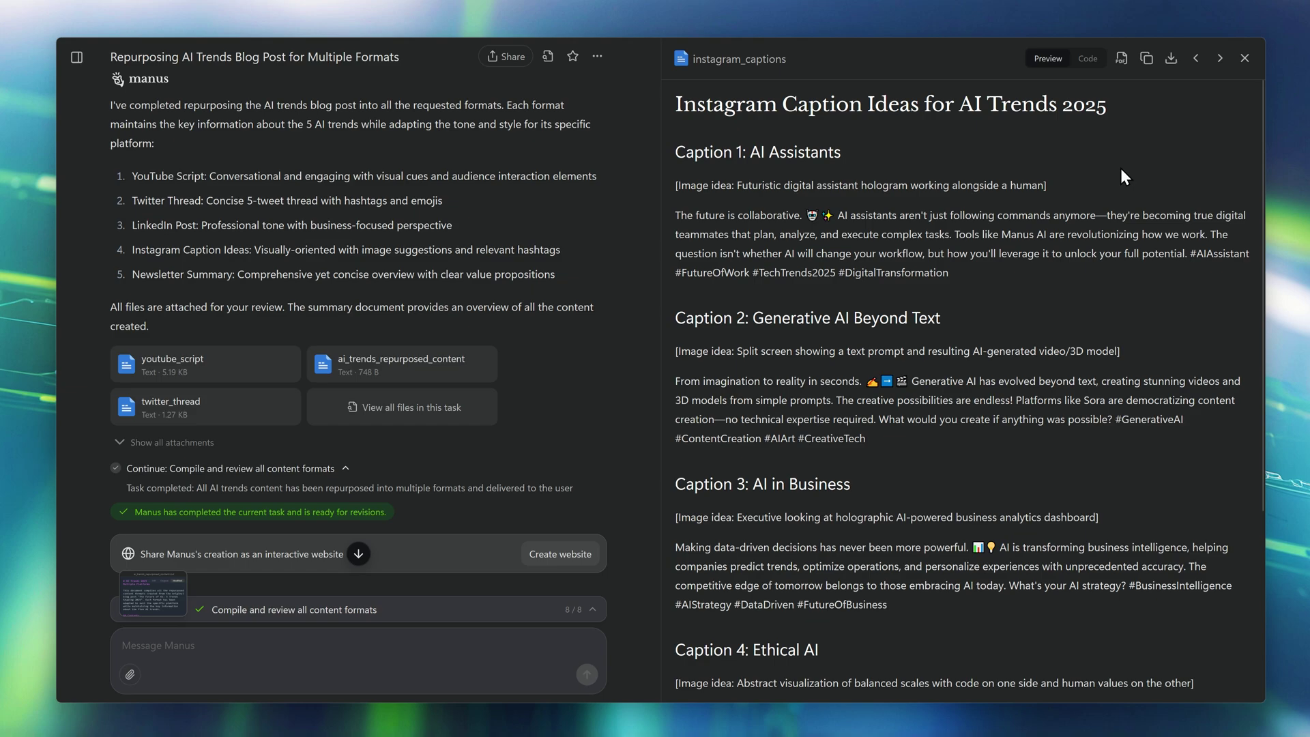
{"action": "scroll", "coordinate": [933, 337], "scroll_direction": "down", "scroll_amount": 7}
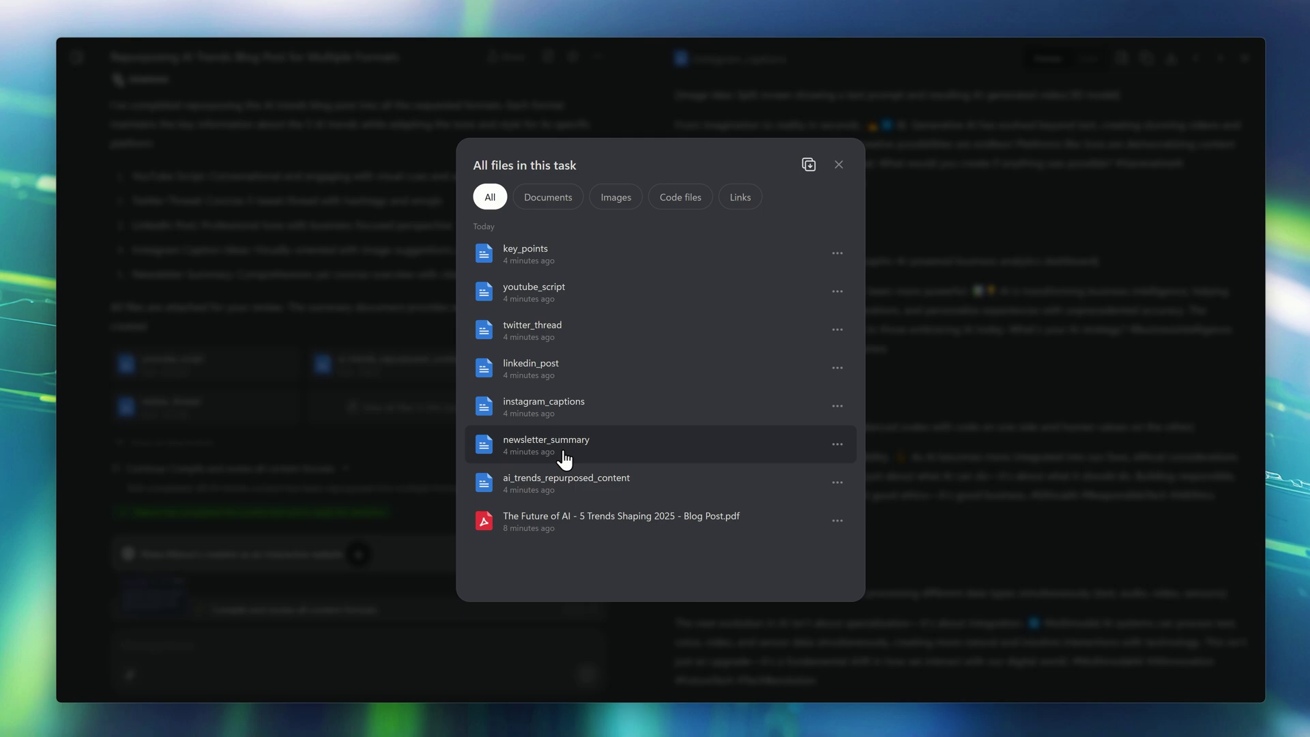
Step: Open the generated newsletter_summary file from the task's file list and read the newsletter text
{"action": "left_click", "coordinate": [563, 450]}
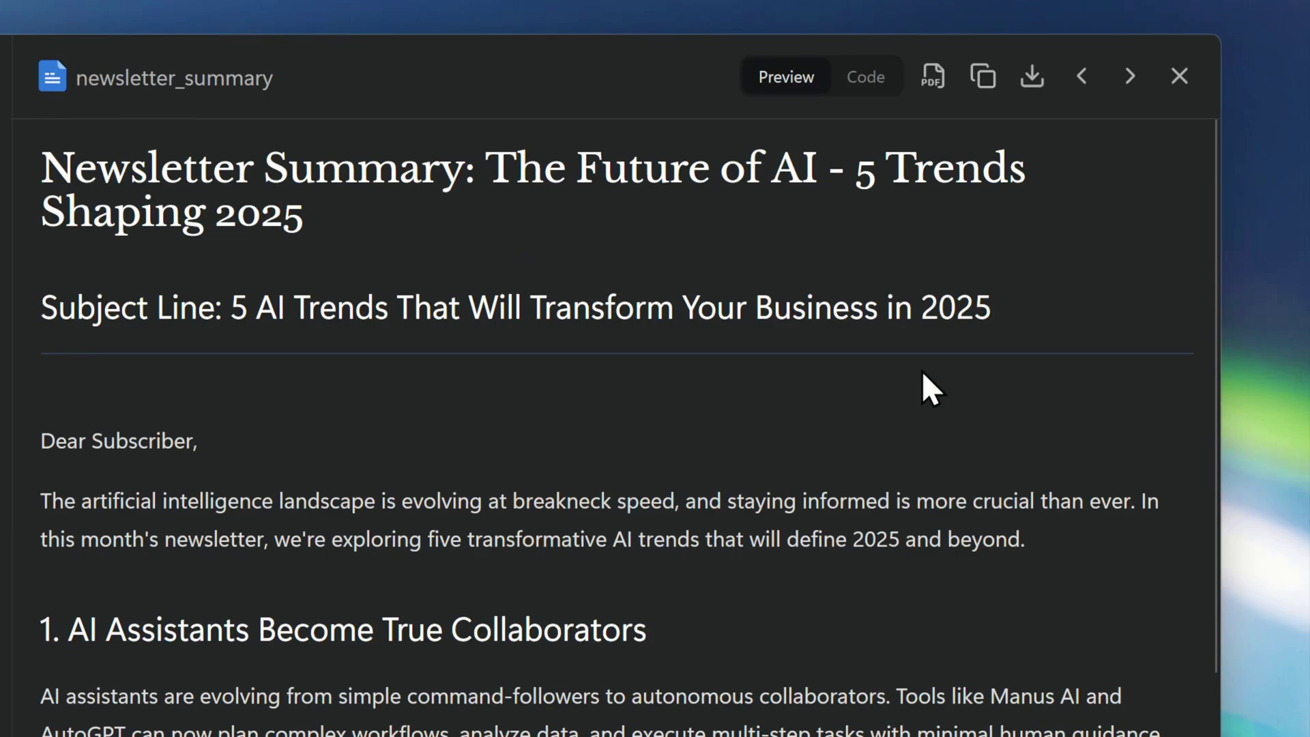
{"action": "scroll", "coordinate": [923, 370], "scroll_direction": "down", "scroll_amount": 10}
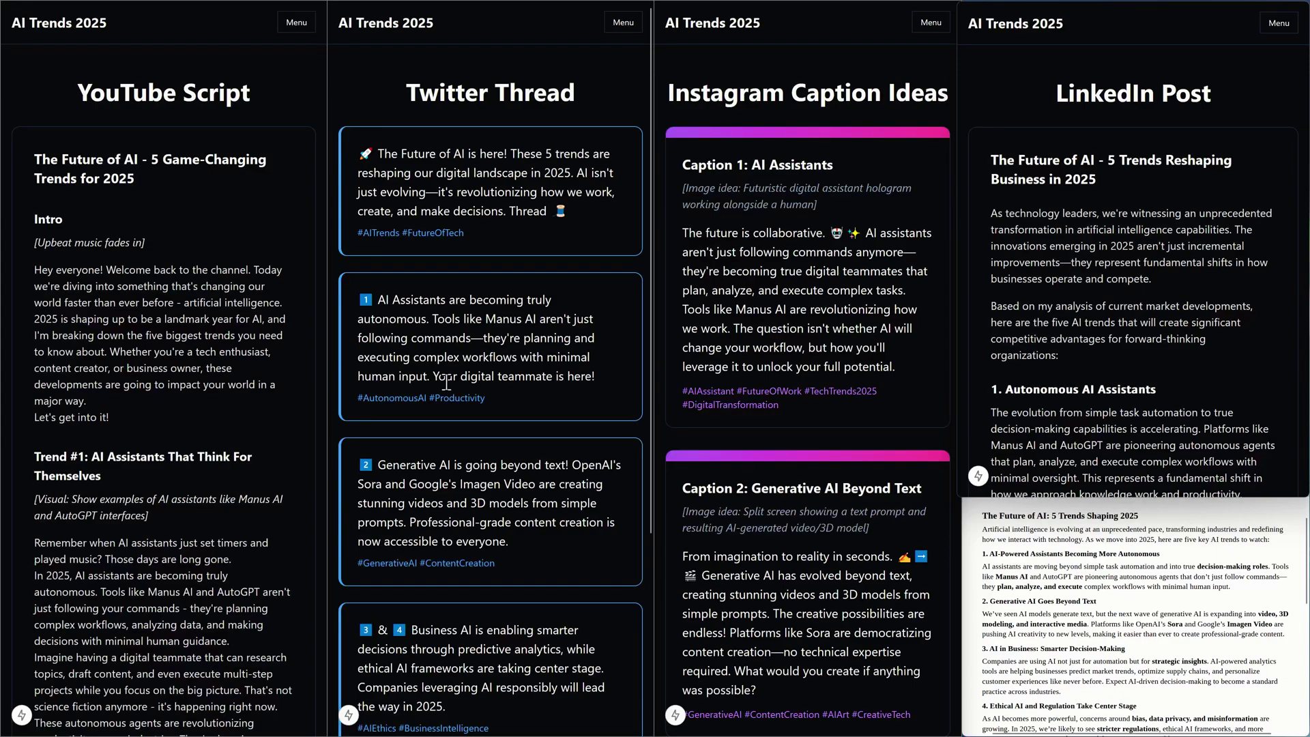
Step: Read through the YouTube Script, Twitter Thread, Instagram Caption Ideas and LinkedIn Post pages shown beside the original blog post
{"action": "scroll", "coordinate": [242, 353], "scroll_direction": "down", "scroll_amount": 10}
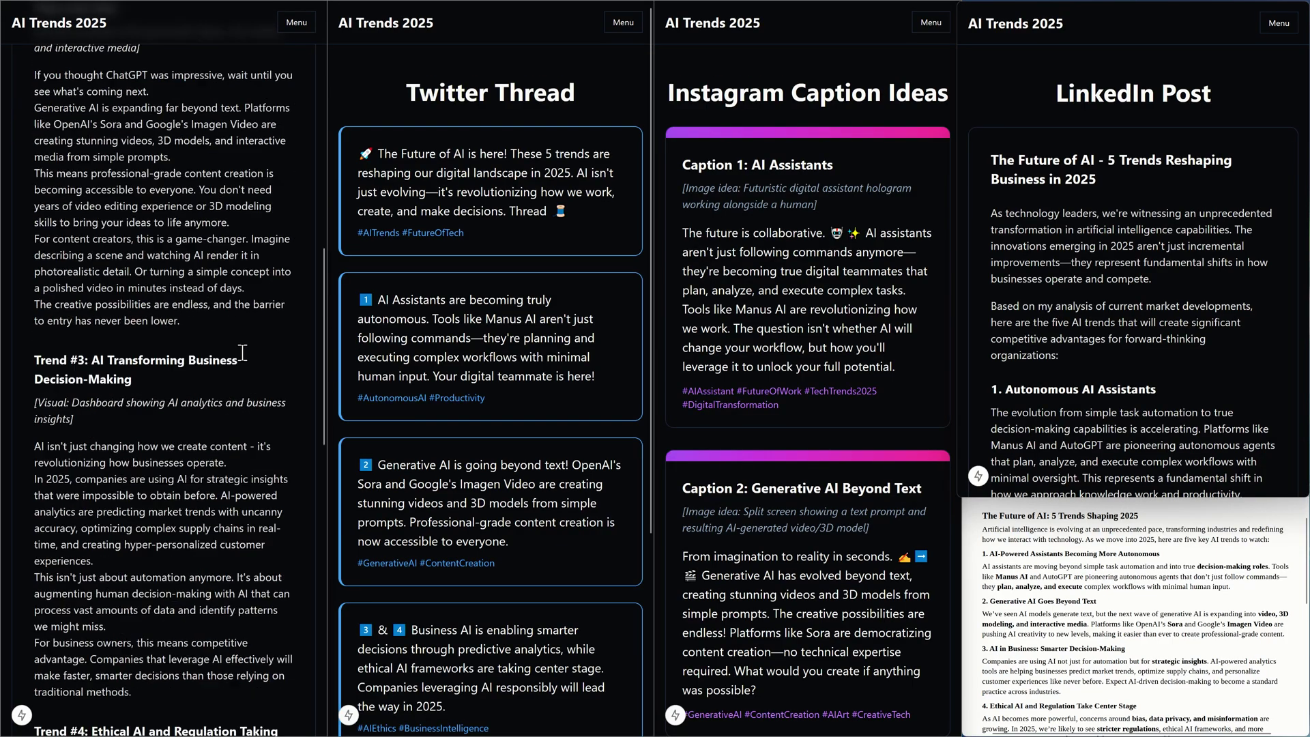
{"action": "scroll", "coordinate": [243, 353], "scroll_direction": "down", "scroll_amount": 10}
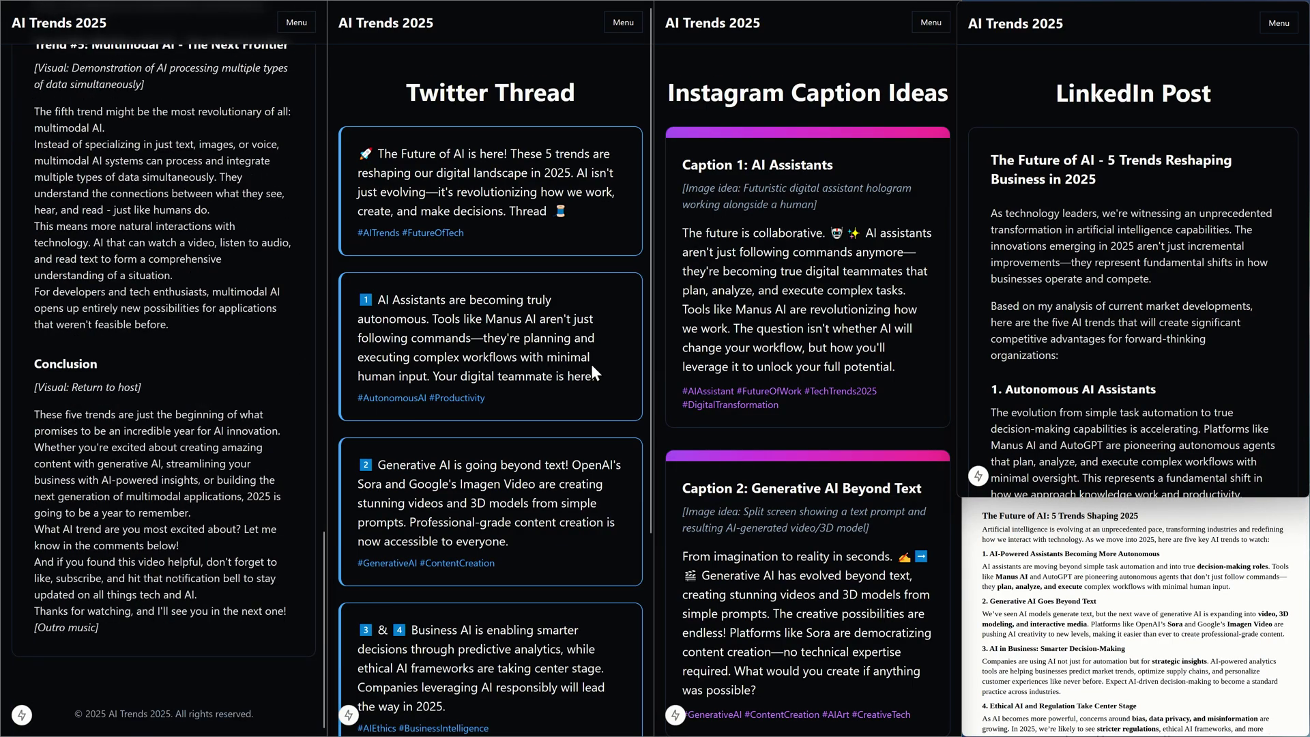
{"action": "scroll", "coordinate": [593, 372], "scroll_direction": "down", "scroll_amount": 4}
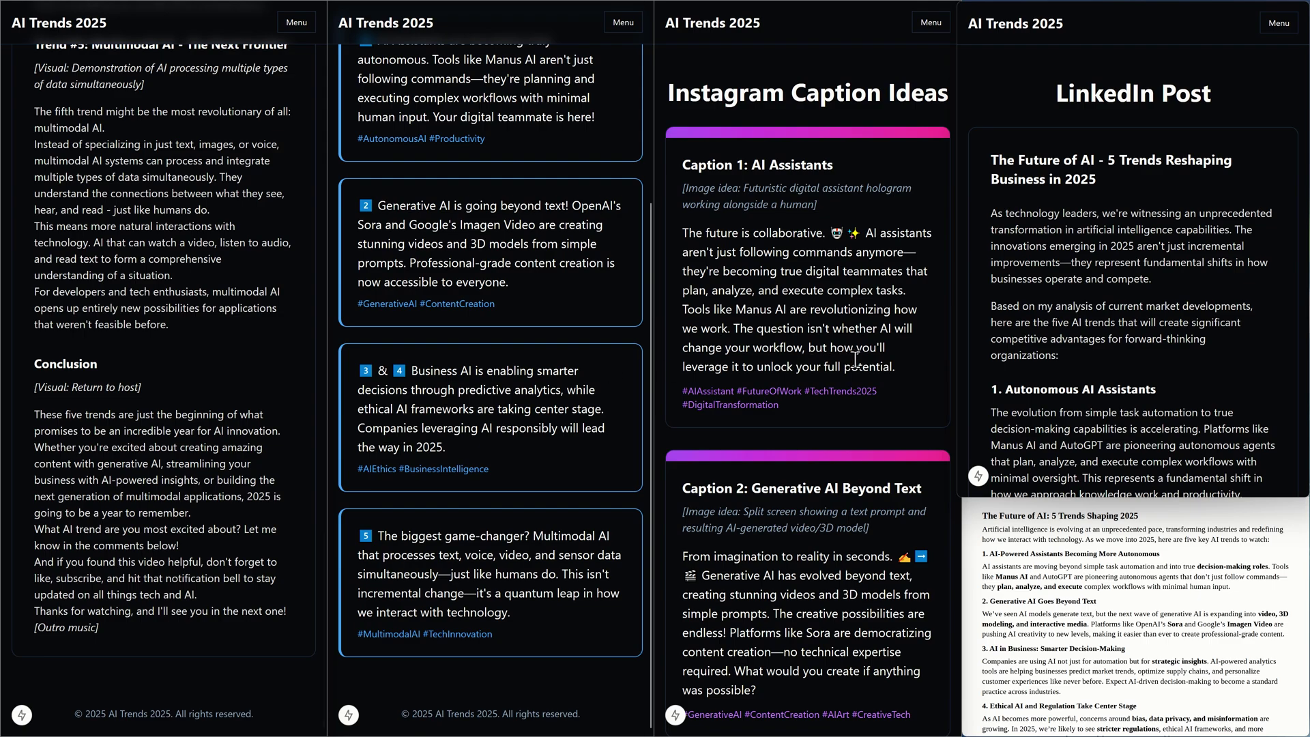
{"action": "scroll", "coordinate": [855, 360], "scroll_direction": "down", "scroll_amount": 12}
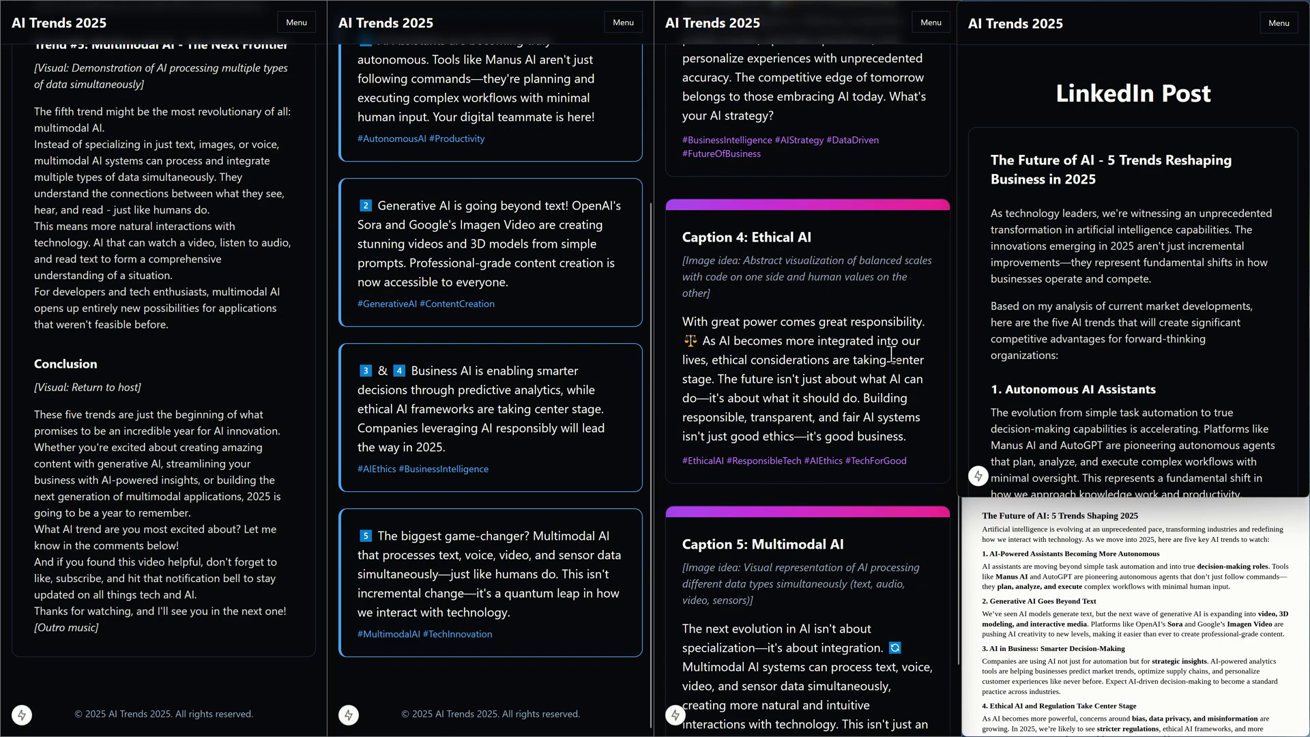
{"action": "scroll", "coordinate": [1170, 317], "scroll_direction": "down", "scroll_amount": 12}
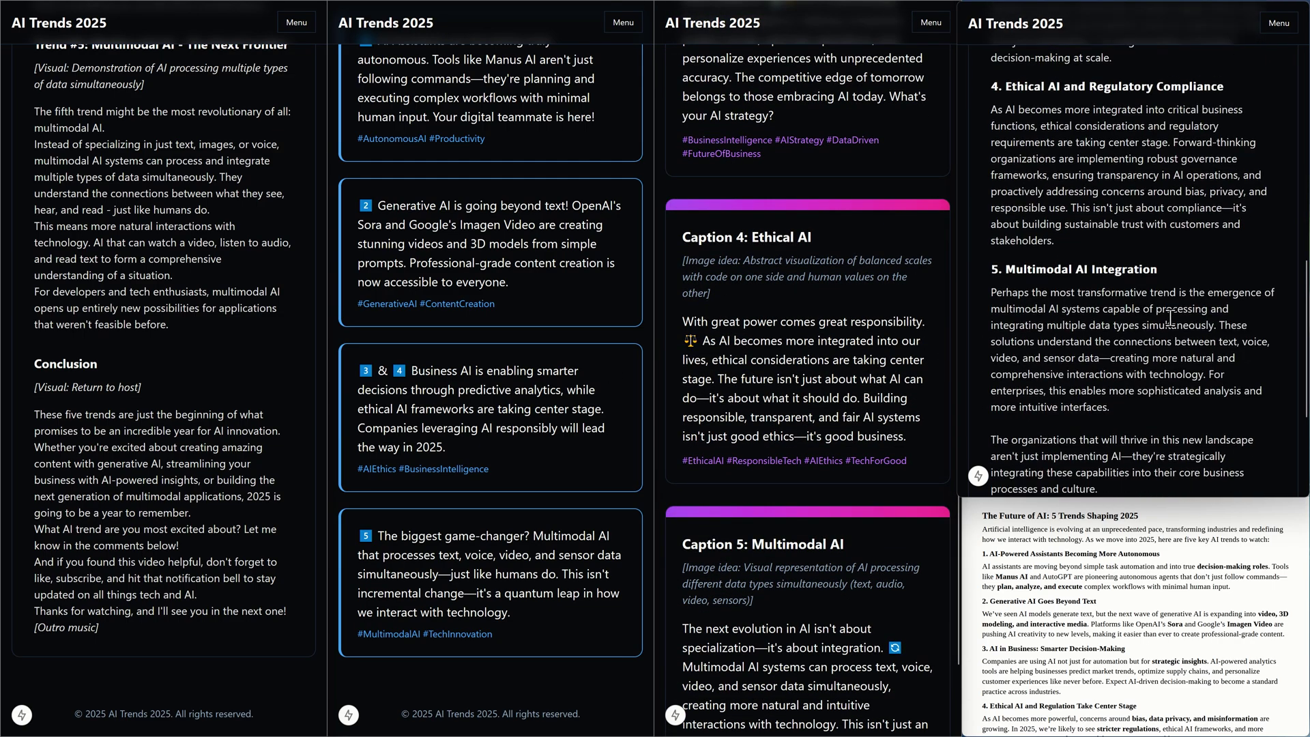
{"action": "scroll", "coordinate": [1170, 317], "scroll_direction": "down", "scroll_amount": 3}
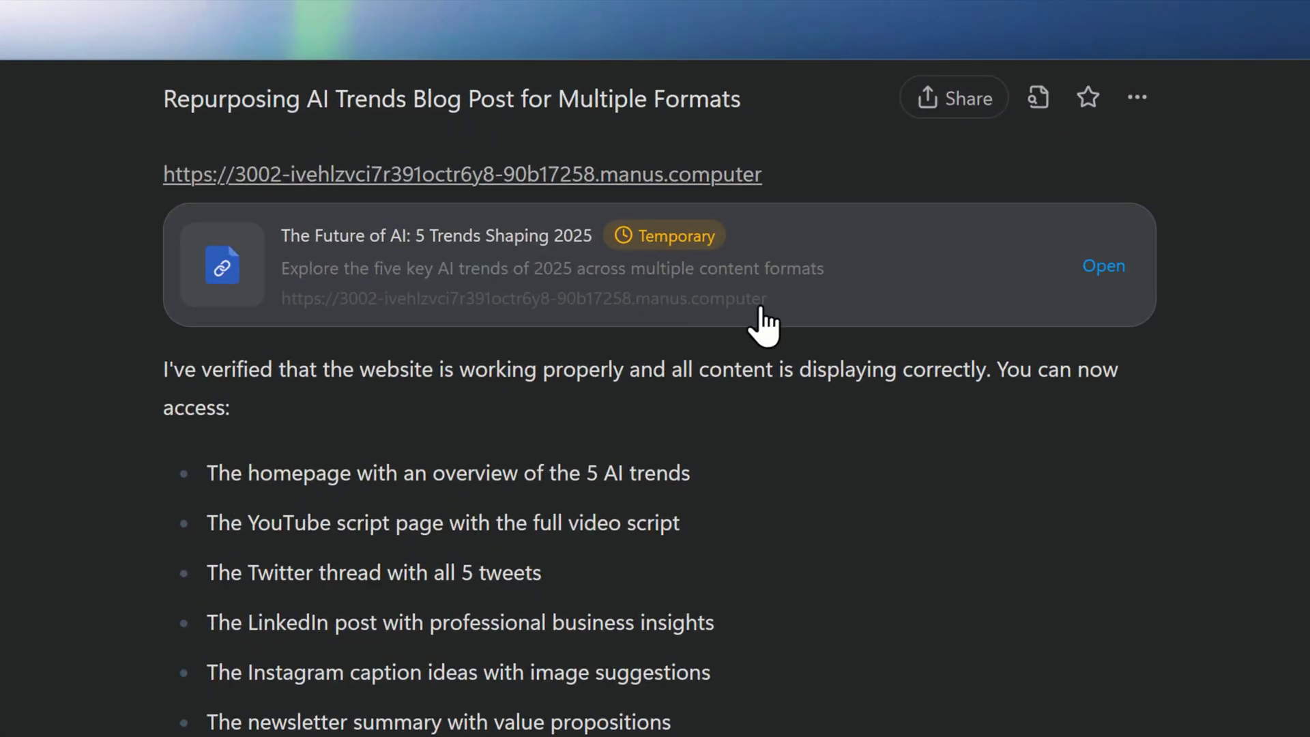
Step: Open the generated "The Future of AI: 5 Trends Shaping 2025" website and read its content formats overview and YouTube Script page
{"action": "left_click", "coordinate": [1105, 269]}
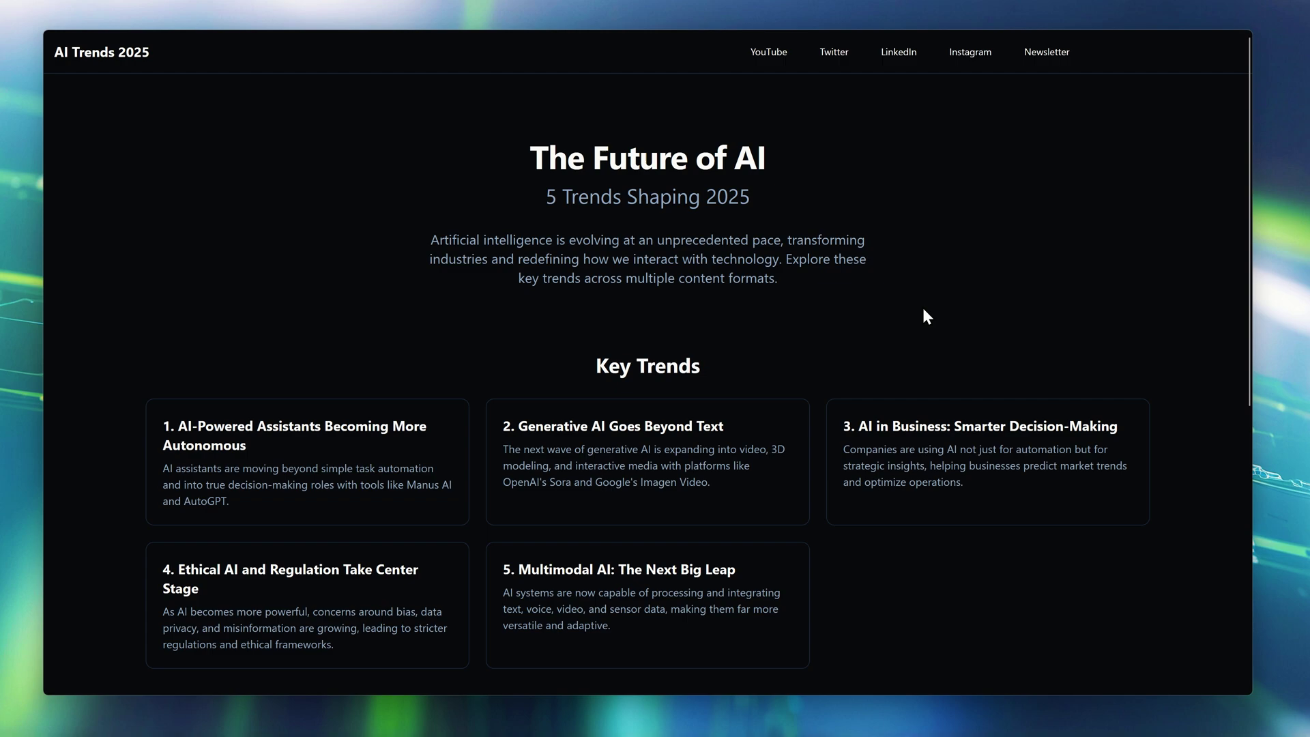
{"action": "scroll", "coordinate": [924, 315], "scroll_direction": "down", "scroll_amount": 7}
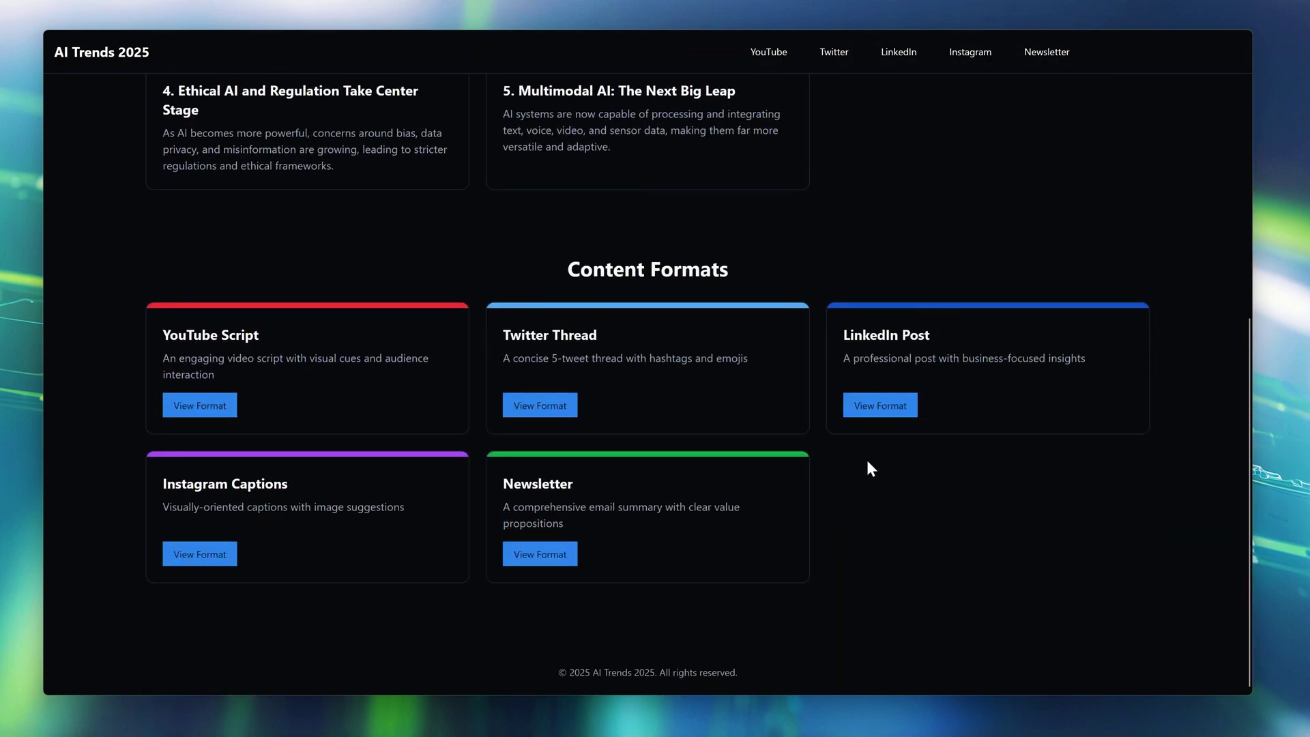
{"action": "left_click", "coordinate": [196, 413]}
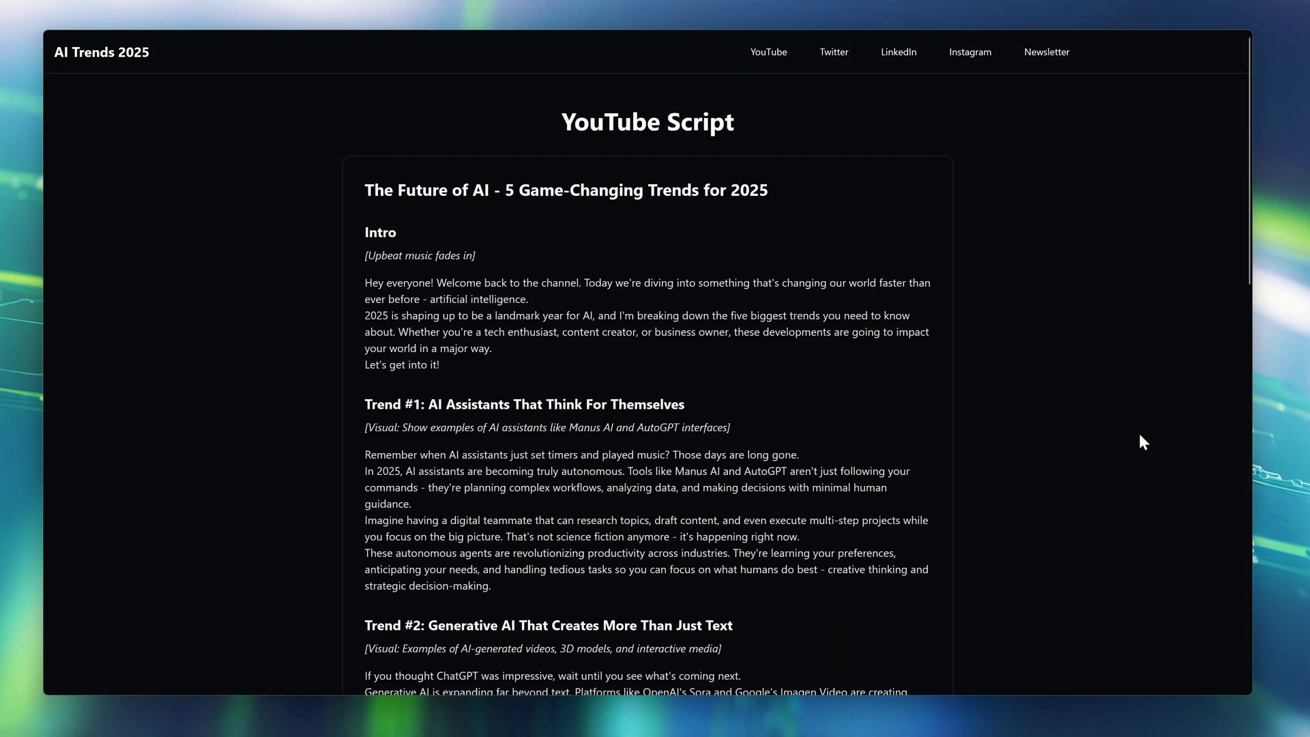
{"action": "scroll", "coordinate": [1140, 435], "scroll_direction": "down", "scroll_amount": 10}
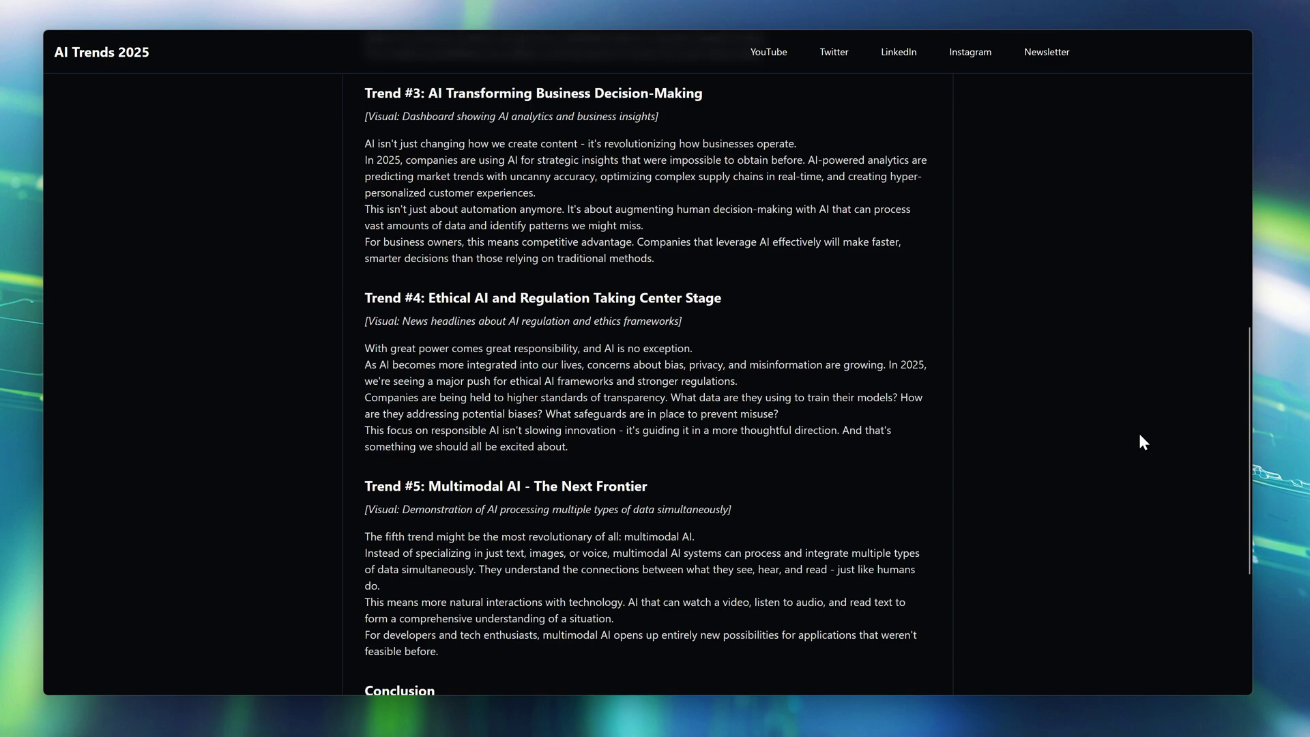
Step: Return to the website's content formats overview and read the Instagram Captions page
{"action": "key", "text": "alt+Left"}
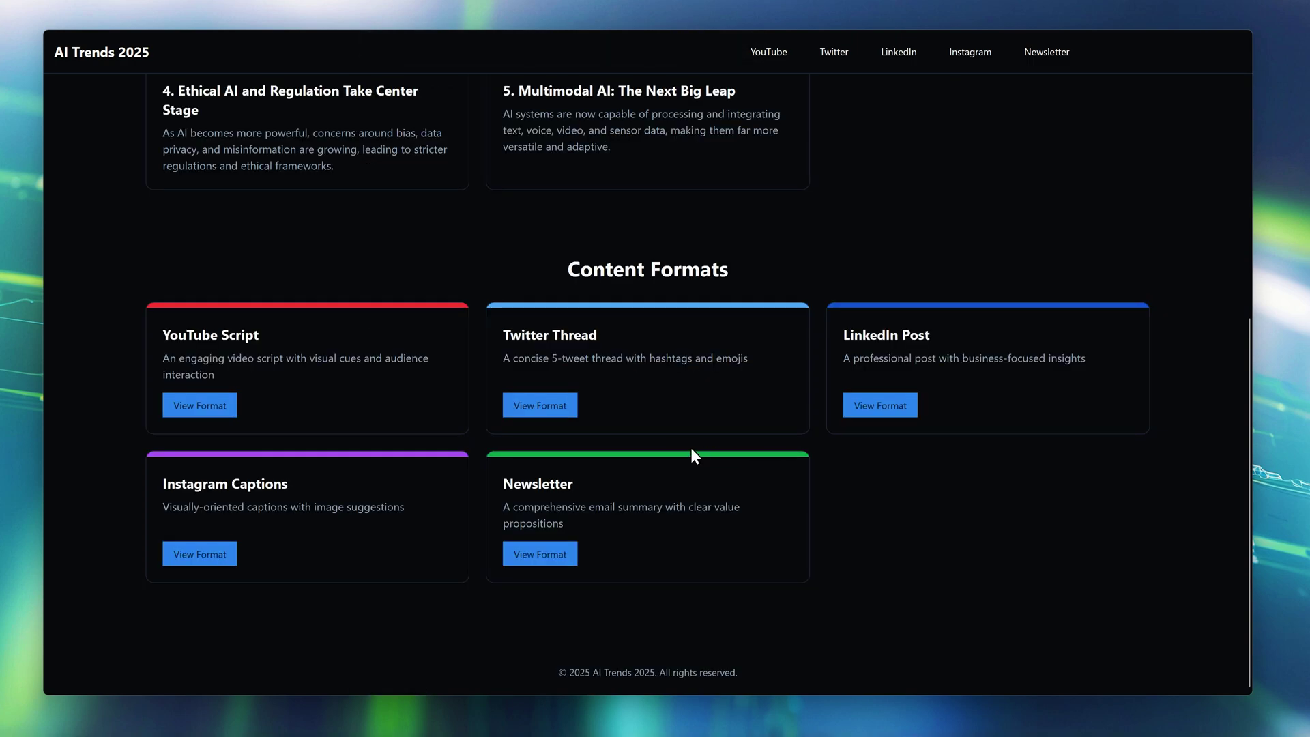
{"action": "left_click", "coordinate": [222, 554]}
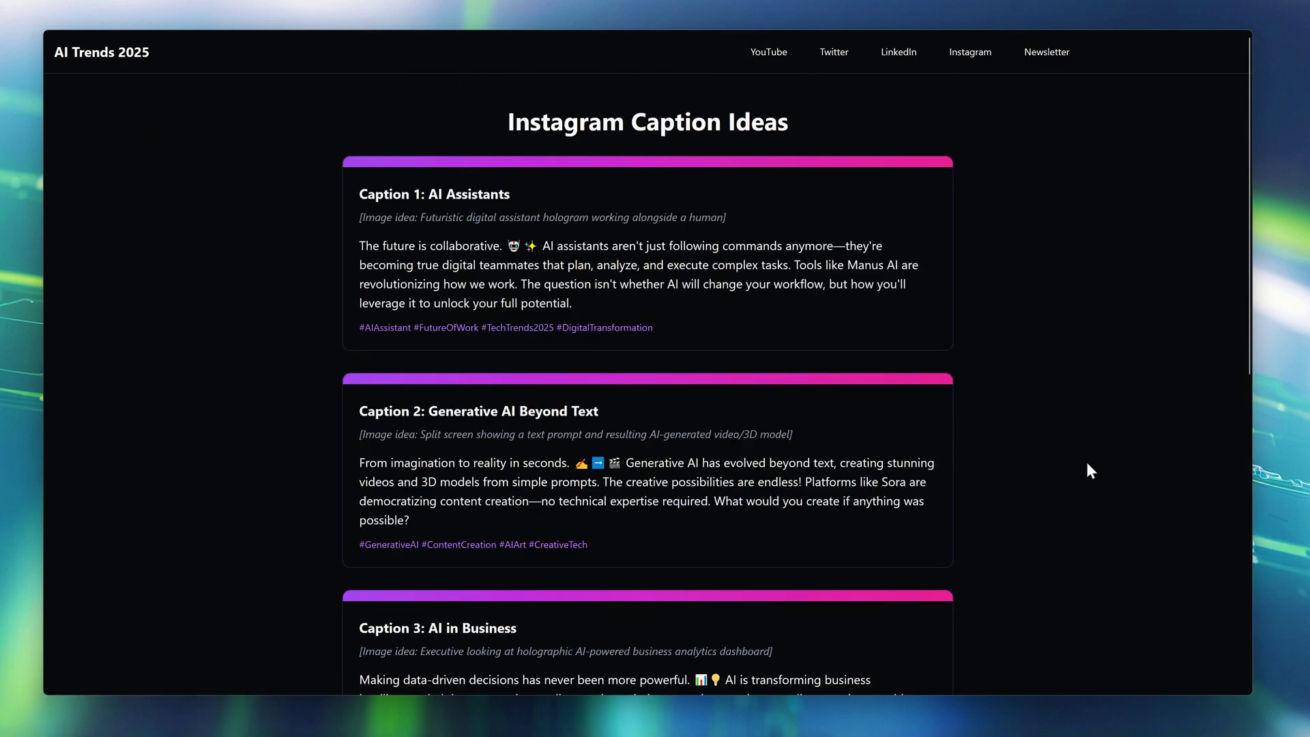
{"action": "scroll", "coordinate": [1087, 460], "scroll_direction": "down", "scroll_amount": 10}
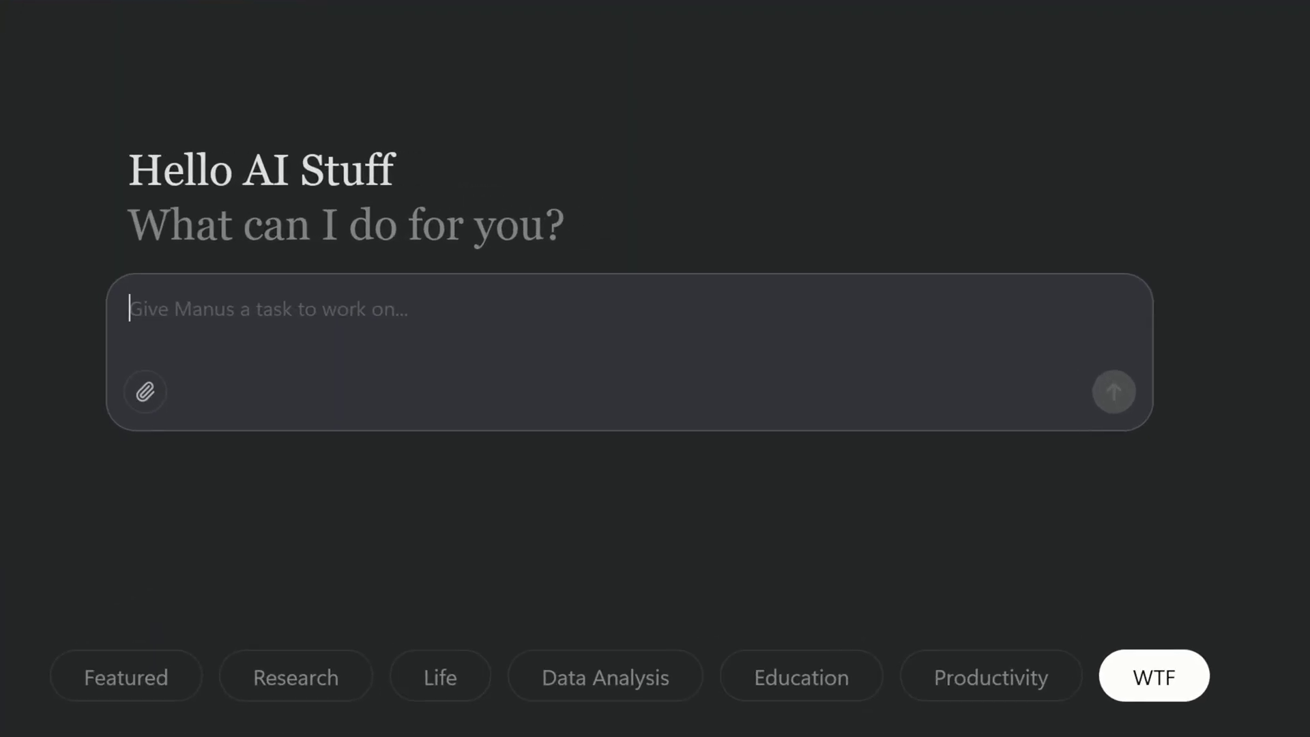
Step: Submit a prompt for an interactive 3D London map with toggleable traffic congestion, air quality, noise pollution and population density layers for urban planning
{"action": "type", "text": "Create an interactive 3D map of London. Overlay real-time data for traffic congestion (color-coded), air quality (heat map), noise pollution (sound wave visualization), and population density (3D building height). Allow users to toggle layers, explore specific areas, and view historical data trends. The map should be visually engaging and informative for urban planning purposes."}
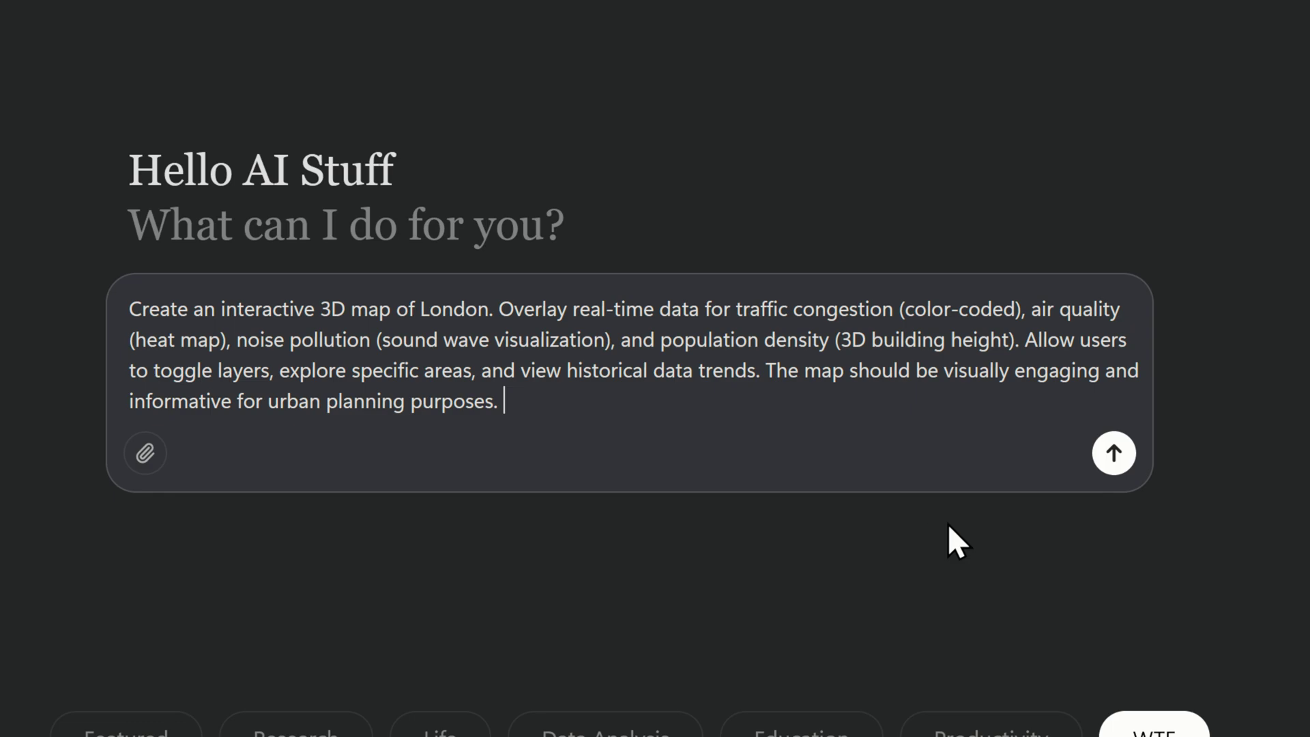
{"action": "left_click", "coordinate": [1114, 455]}
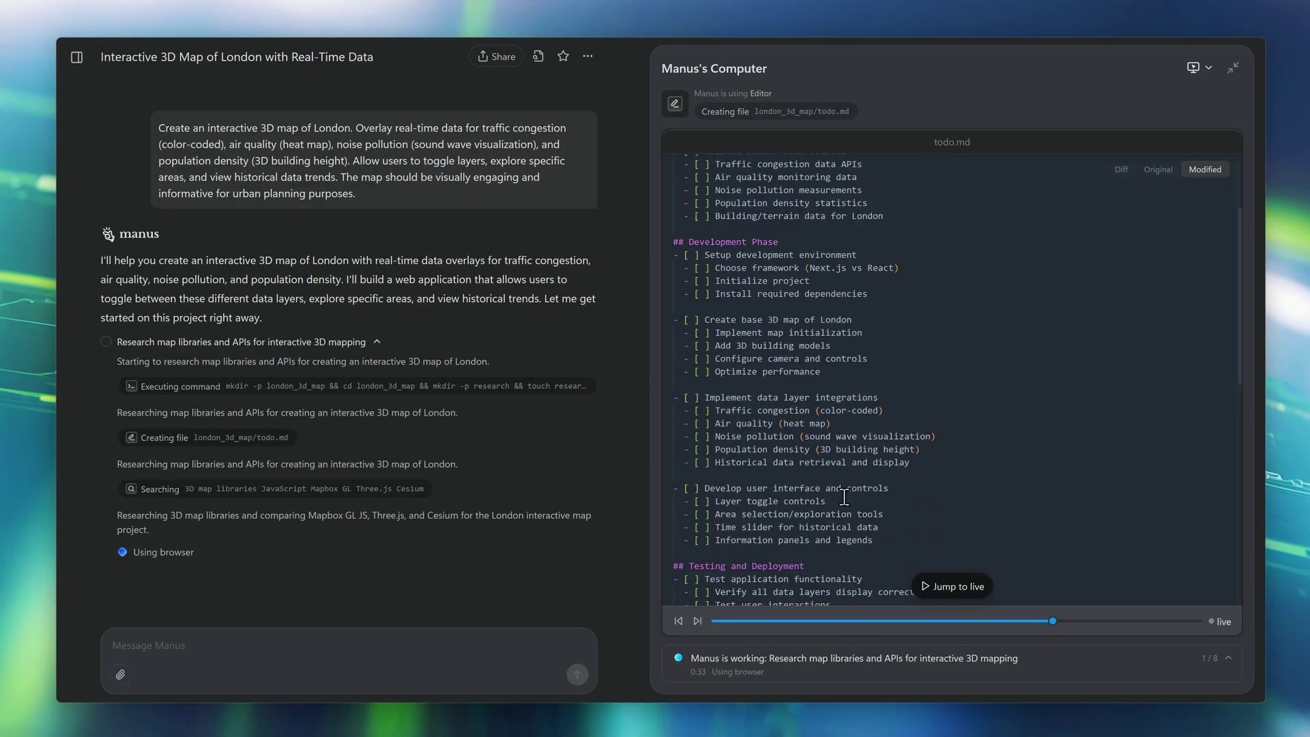
{"action": "left_click", "coordinate": [698, 622]}
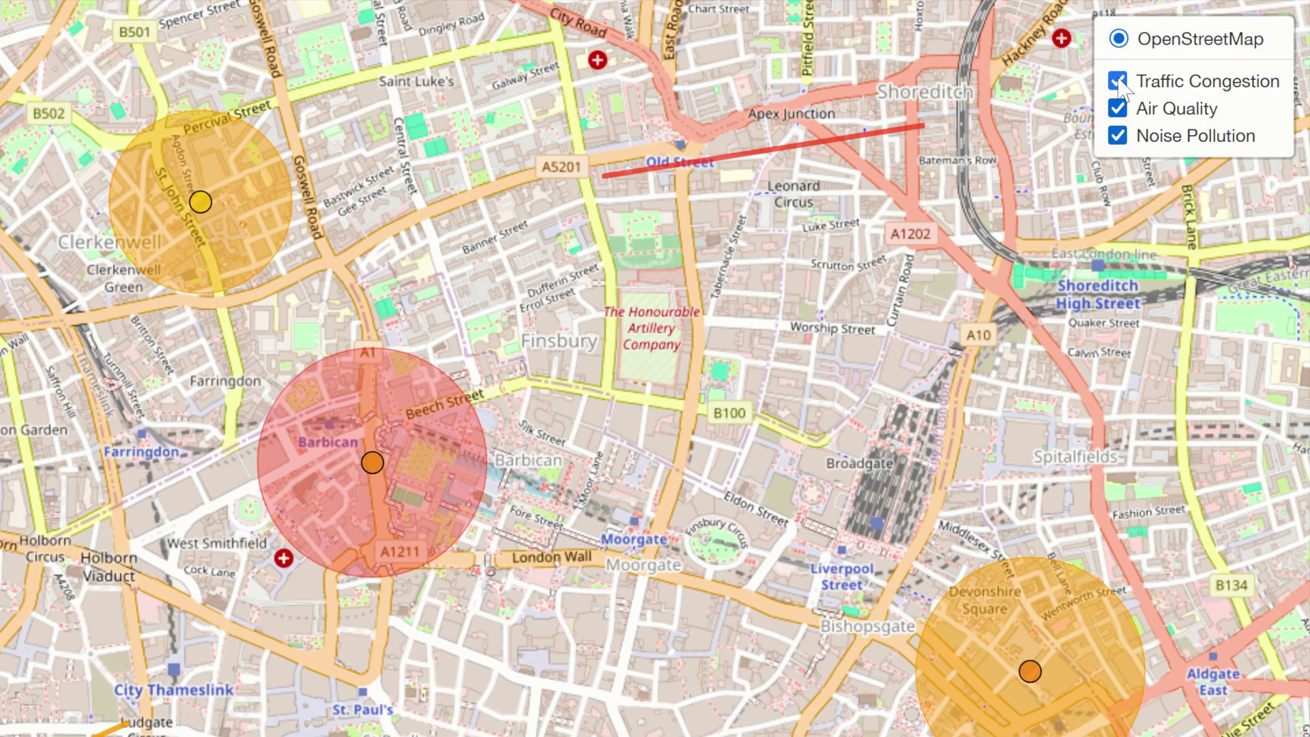
Step: Hide and redisplay the Traffic Congestion layer on the OpenStreetMap version of the London map
{"action": "left_click", "coordinate": [1214, 41]}
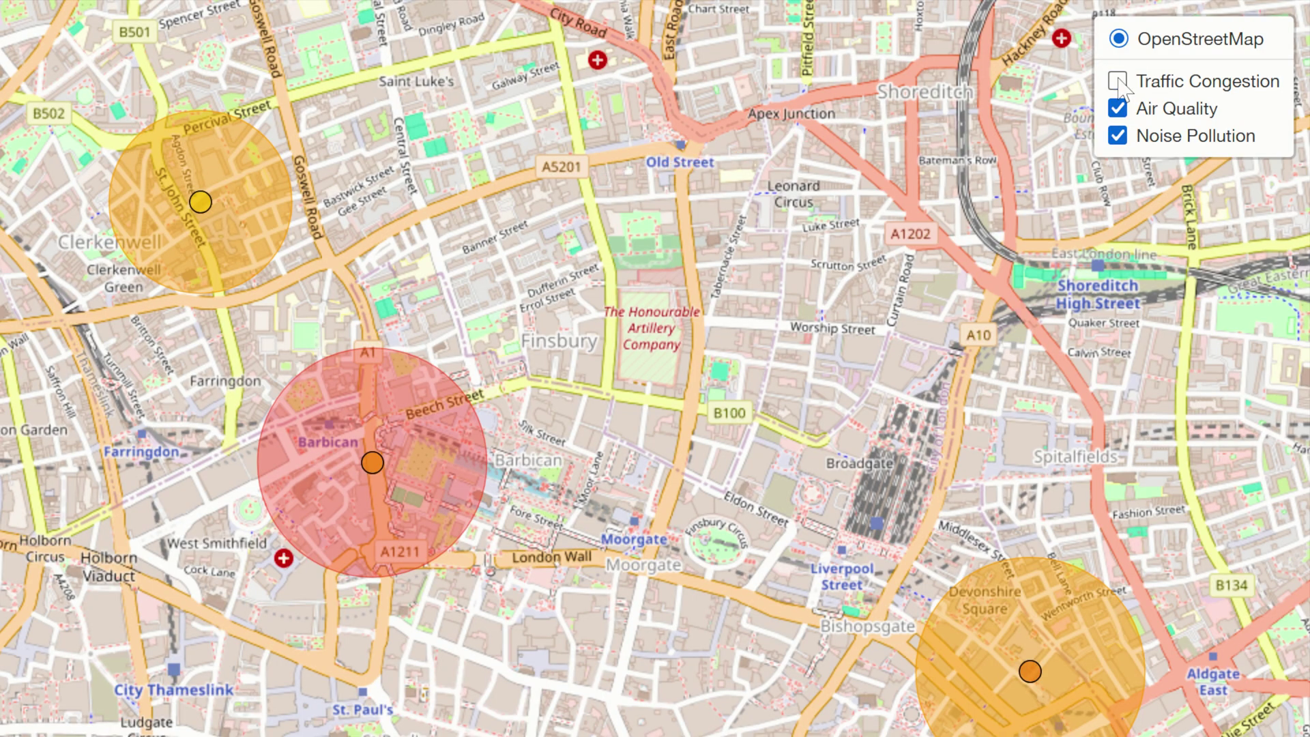
{"action": "left_click", "coordinate": [1118, 81]}
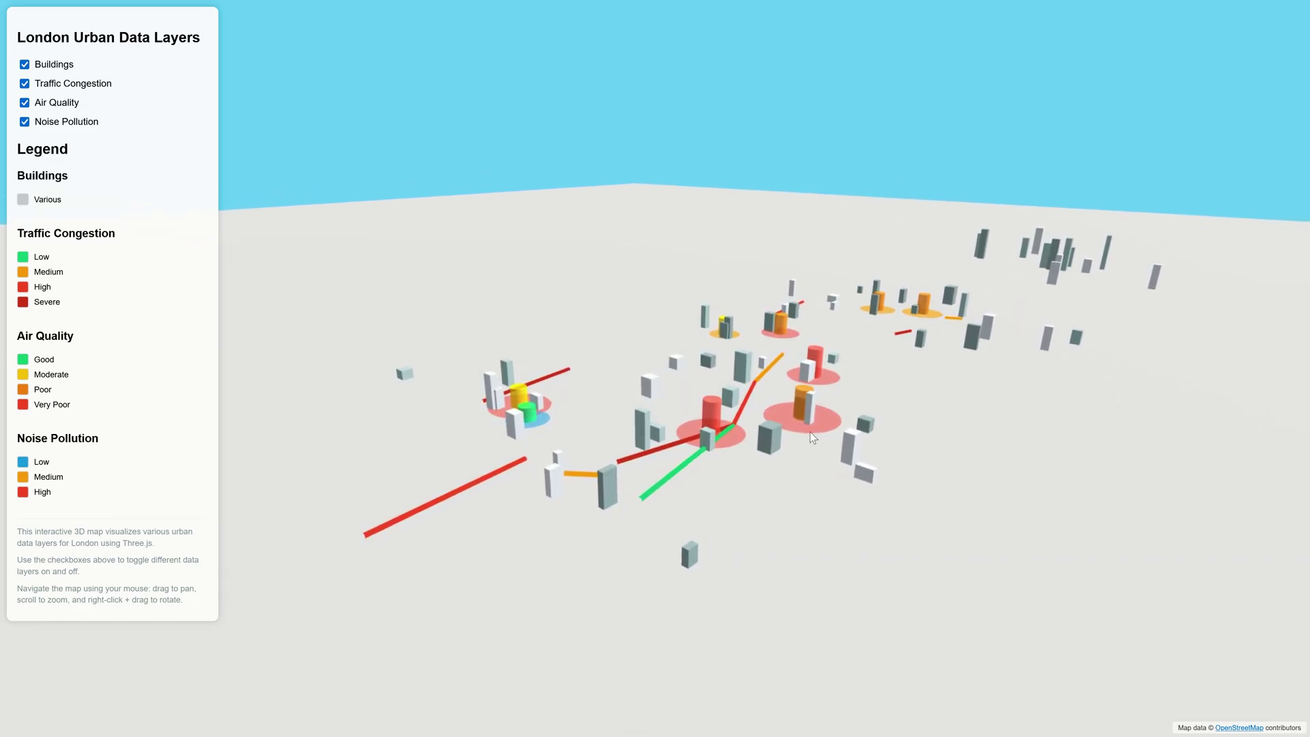
Step: Test the Traffic Congestion toggle on the 3D London map and hide the Buildings, Traffic Congestion, Air Quality and Noise Pollution layers
{"action": "scroll", "coordinate": [809, 432], "scroll_direction": "up", "scroll_amount": 3}
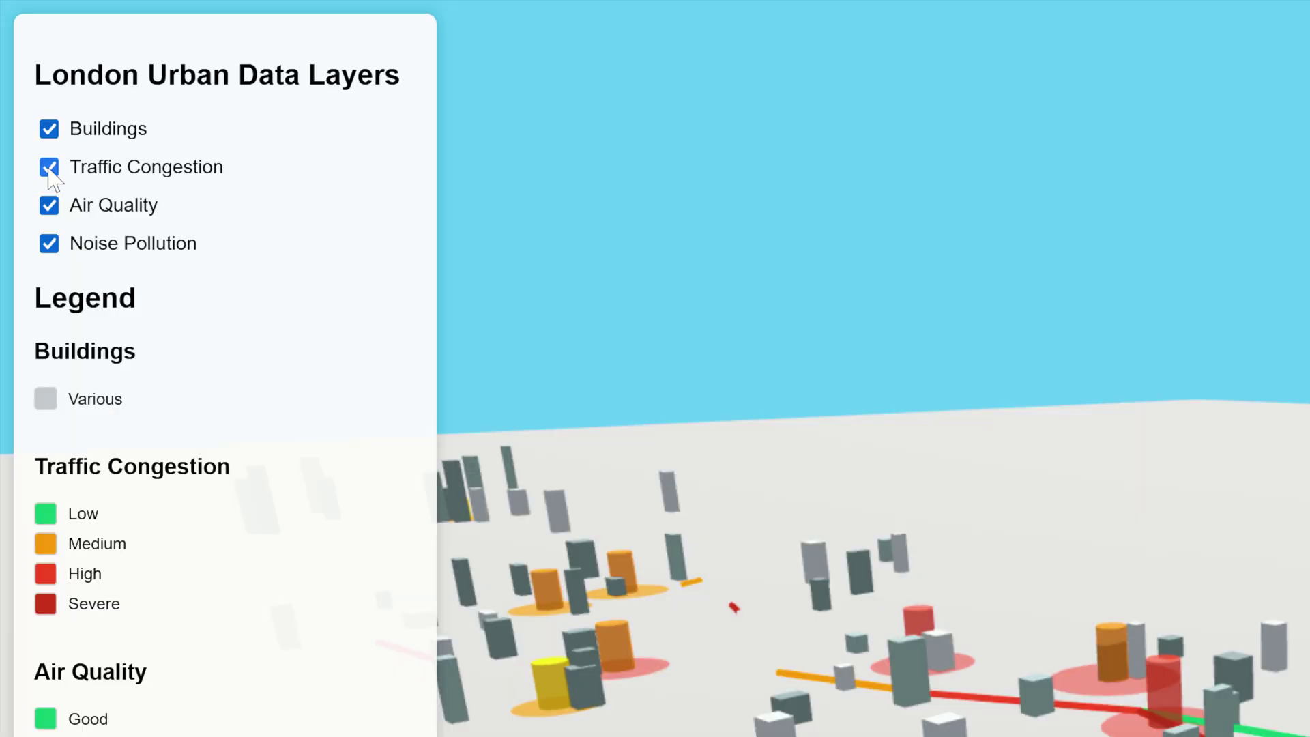
{"action": "left_click", "coordinate": [25, 83]}
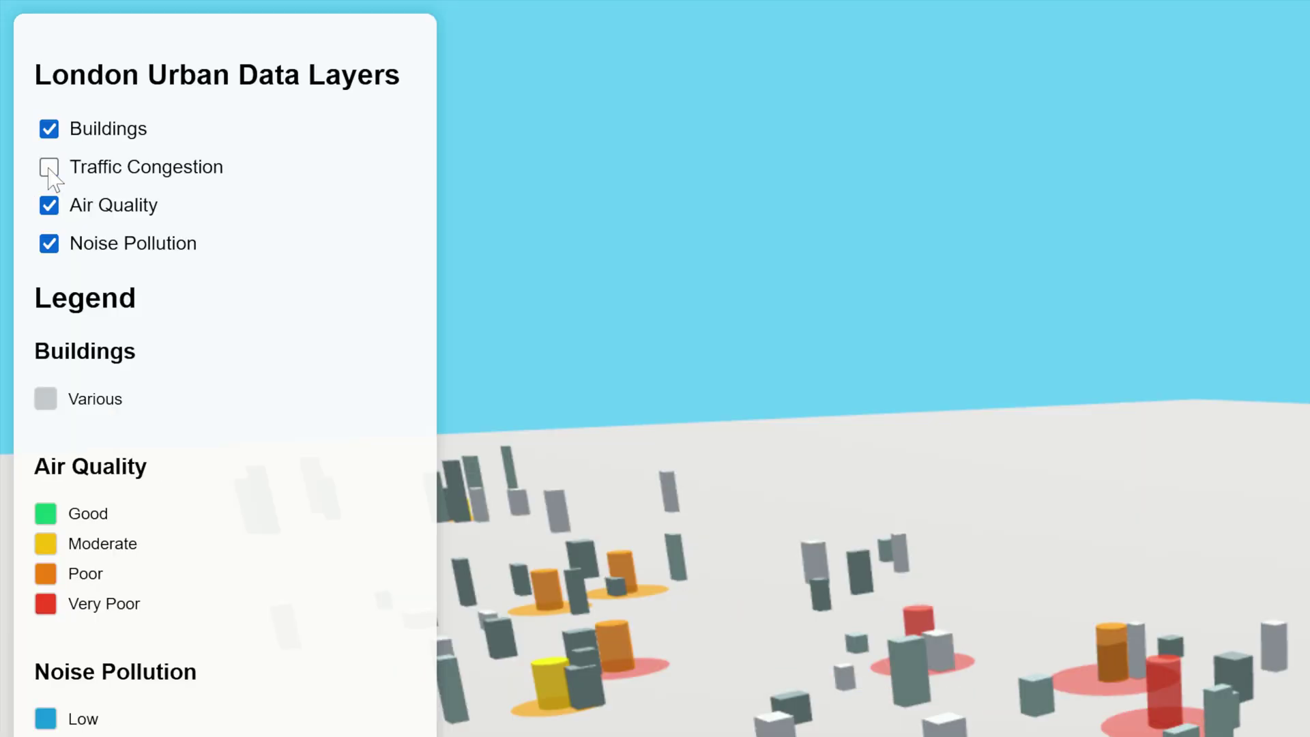
{"action": "left_click", "coordinate": [25, 84]}
{"action": "left_click", "coordinate": [49, 206]}
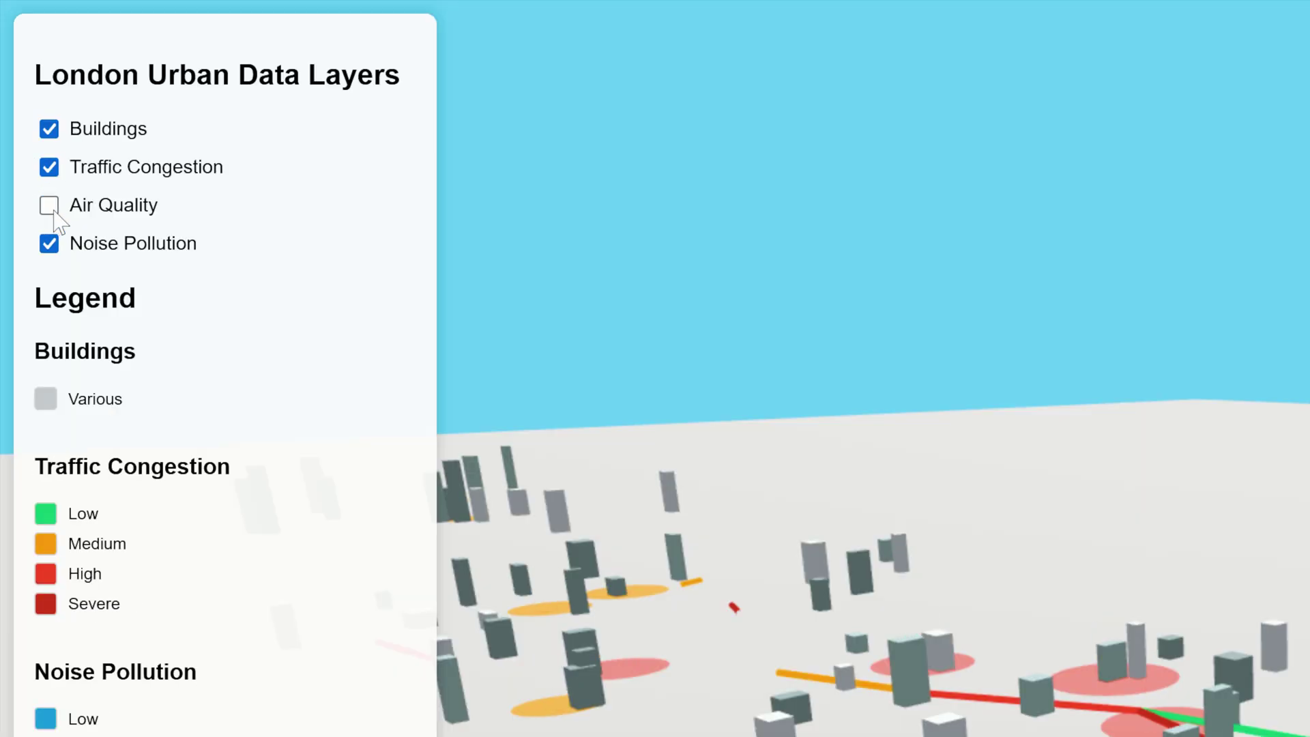
{"action": "left_click", "coordinate": [49, 168]}
{"action": "left_click", "coordinate": [49, 129]}
{"action": "left_click", "coordinate": [49, 244]}
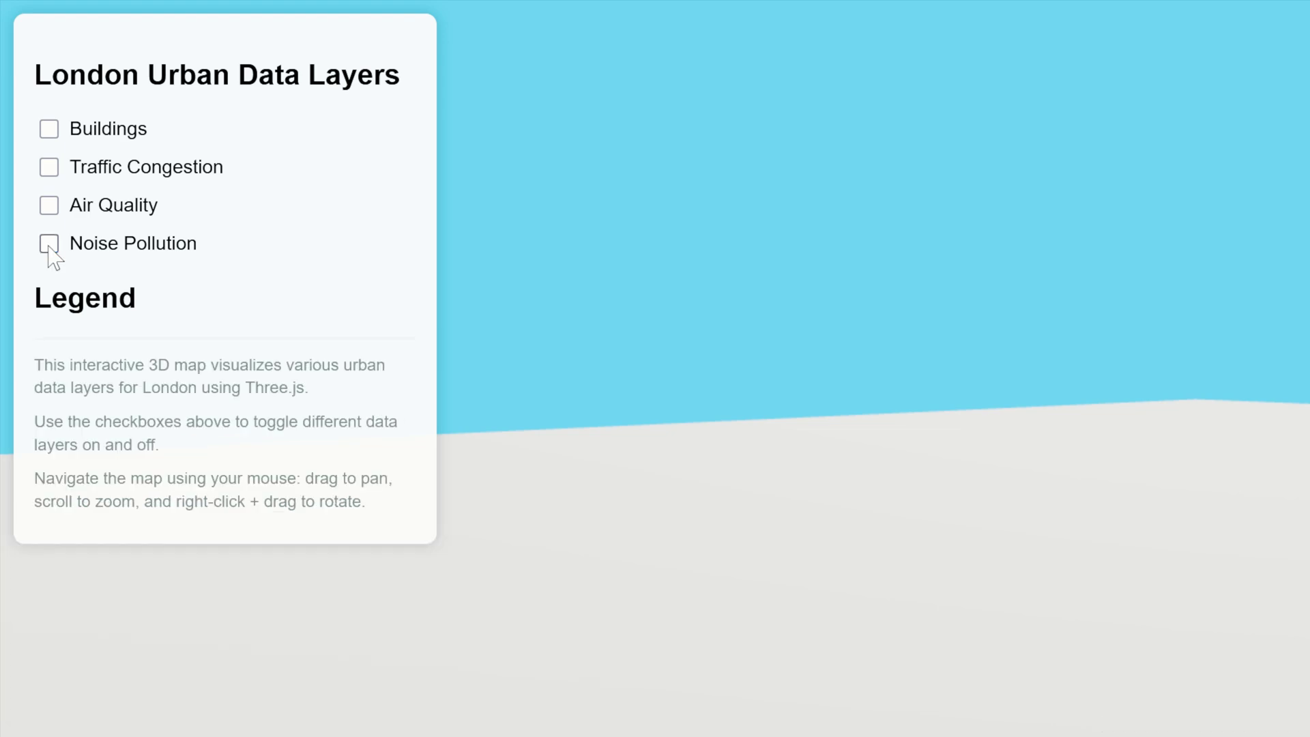
Step: Redisplay the Noise Pollution, Air Quality, Traffic Congestion and Buildings layers on the 3D London map
{"action": "left_click", "coordinate": [24, 122]}
{"action": "left_click", "coordinate": [25, 102]}
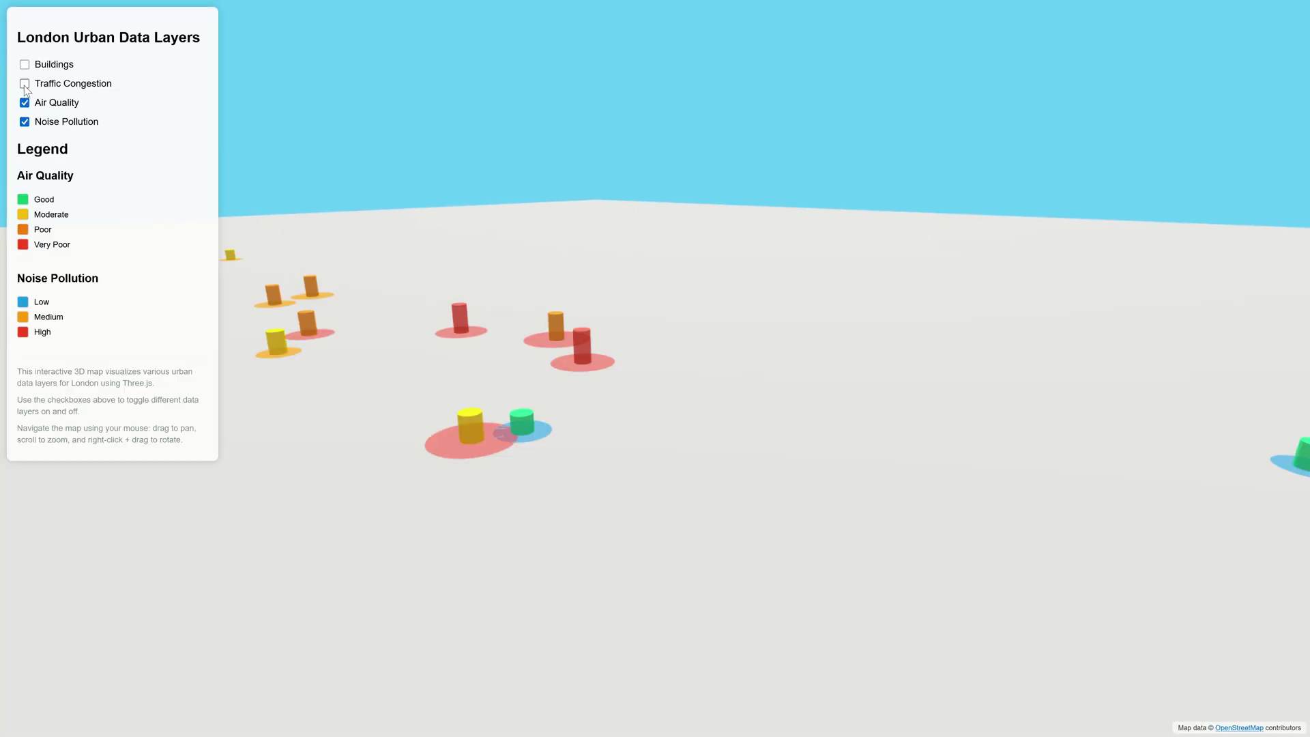
{"action": "left_click", "coordinate": [25, 83]}
{"action": "left_click", "coordinate": [24, 64]}
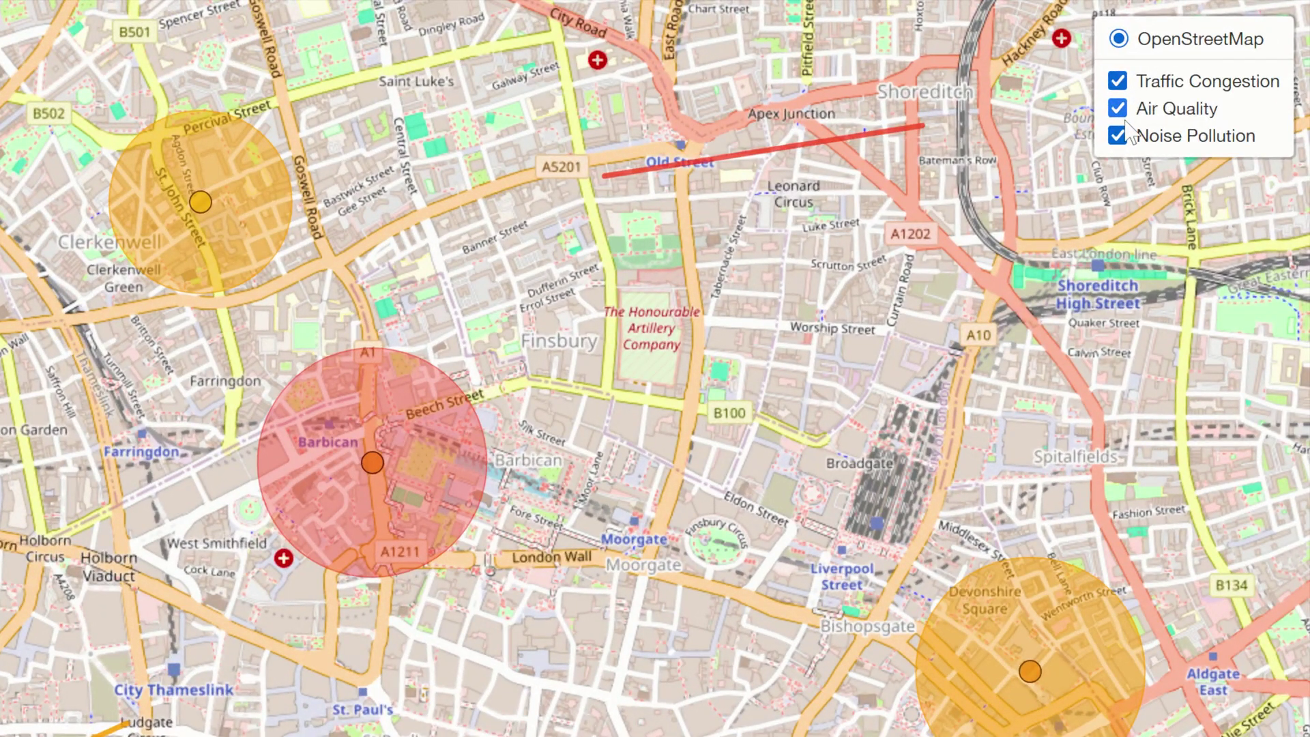
Step: Hide and redisplay the Noise Pollution, Air Quality and Traffic Congestion layers one after another on the OpenStreetMap version
{"action": "left_click", "coordinate": [1215, 70]}
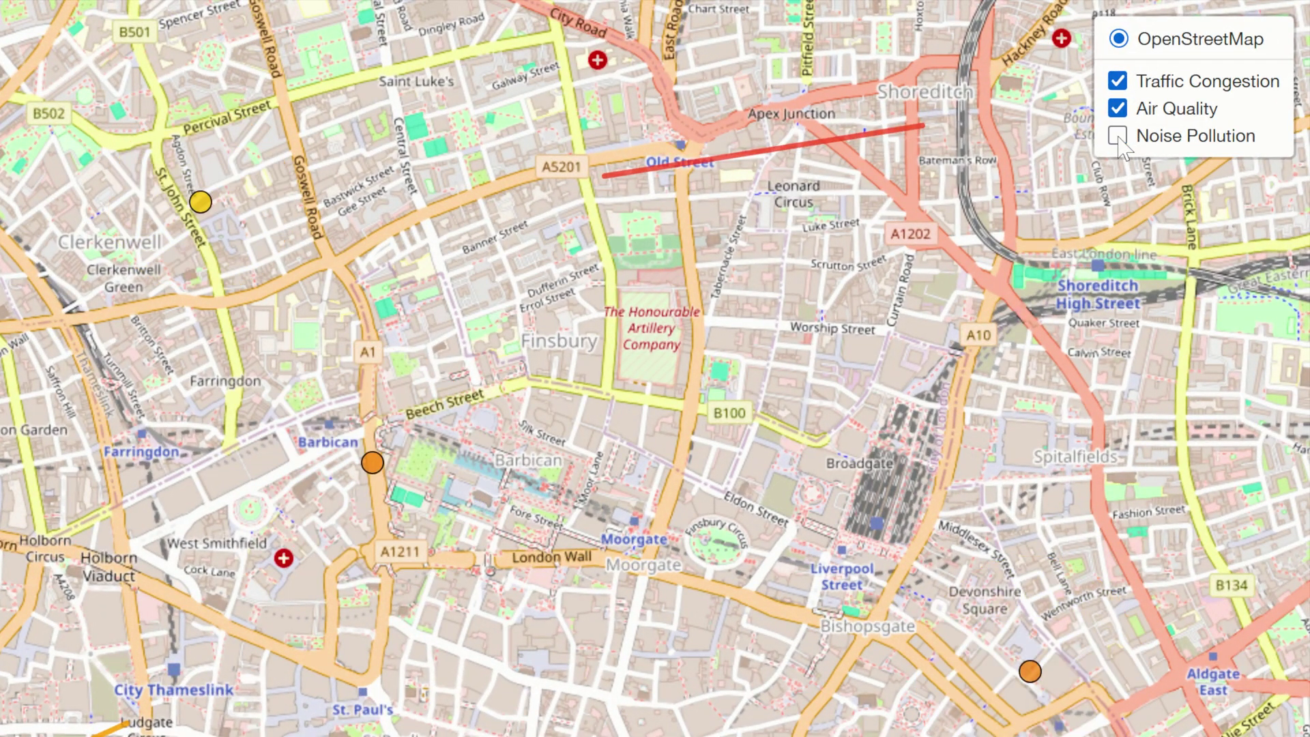
{"action": "left_click", "coordinate": [1118, 136]}
{"action": "left_click", "coordinate": [1118, 109]}
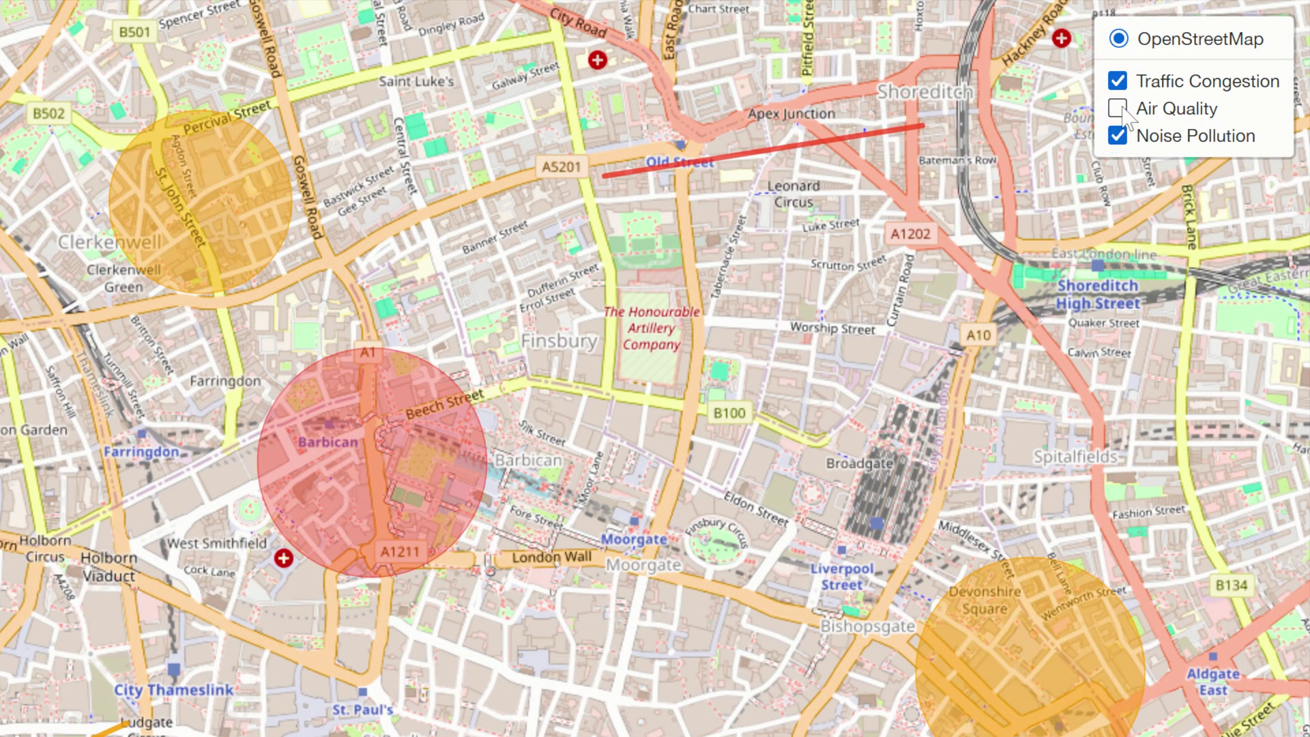
{"action": "left_click", "coordinate": [1118, 109]}
{"action": "left_click", "coordinate": [1118, 82]}
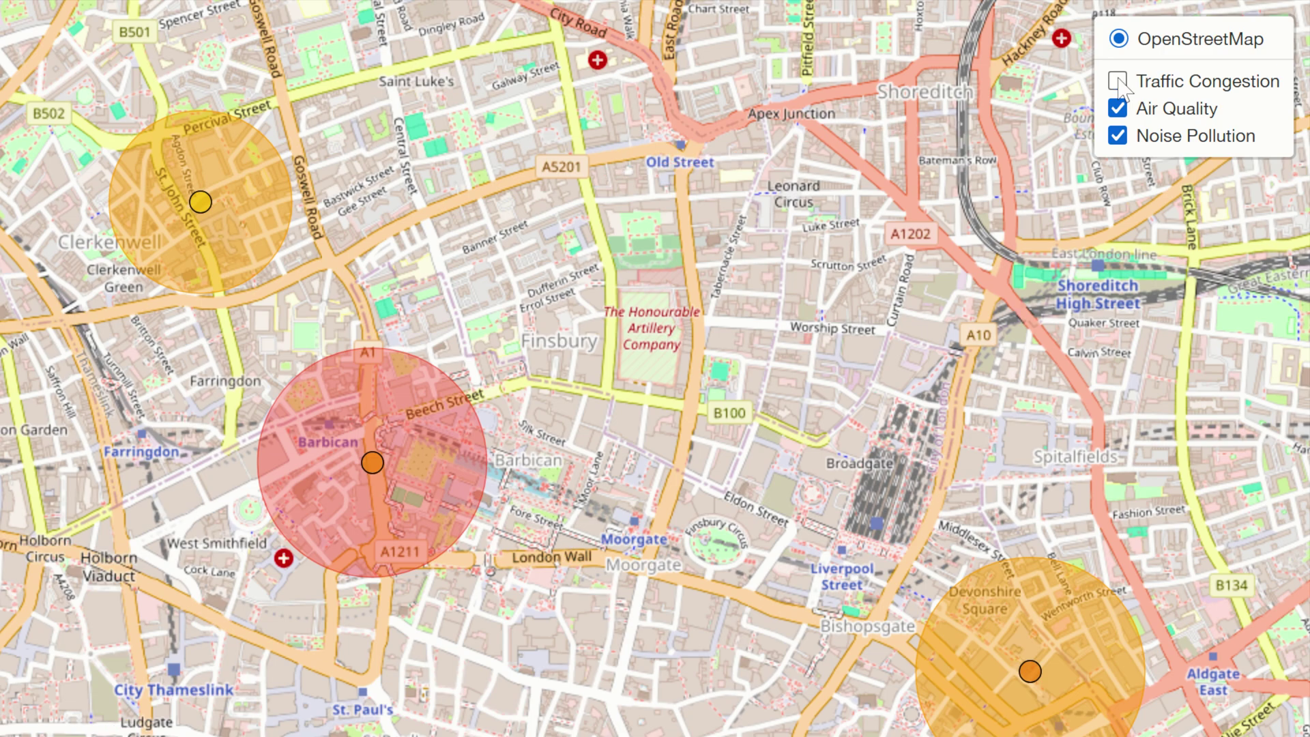
{"action": "left_click", "coordinate": [1118, 81]}
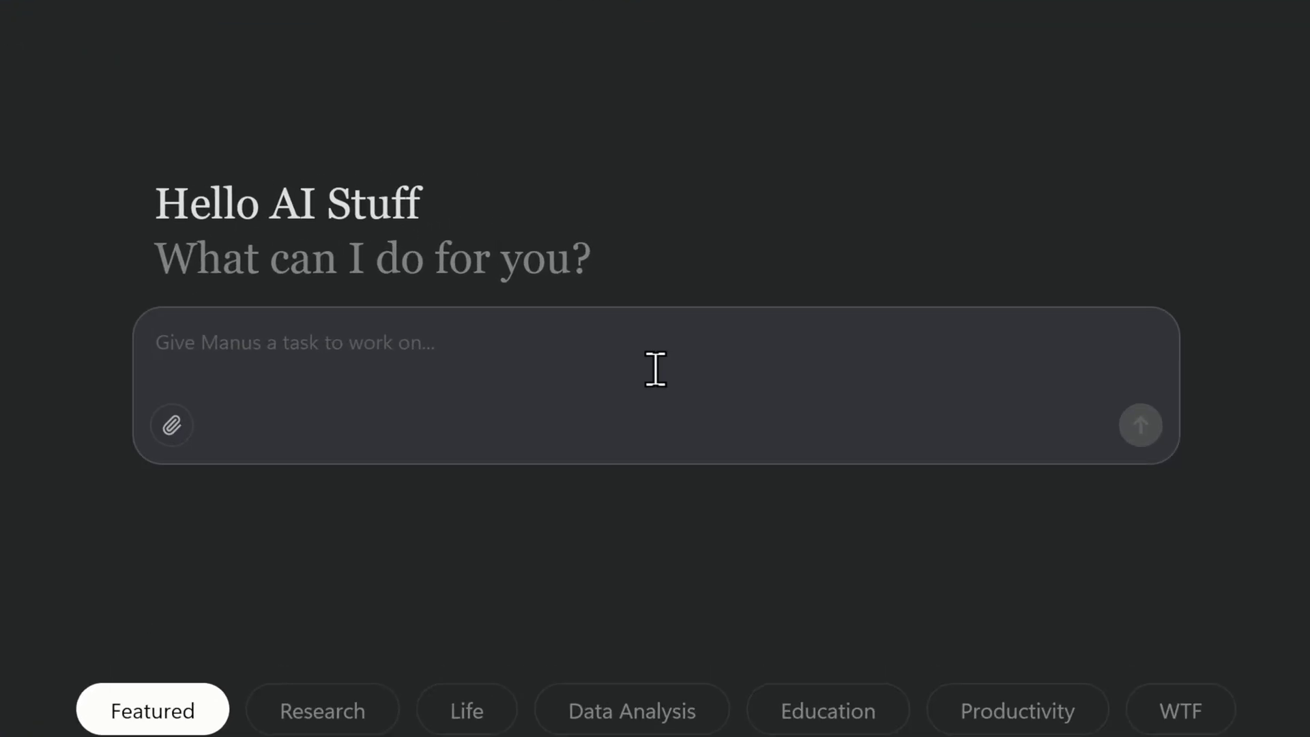
Step: Submit a prompt for market research on AI in sustainable agriculture with data visualizations, competitor analysis, a top-3 SWOT analysis and a final report
{"action": "type", "text": "Conduct comprehensive market research on AI applications in sustainable agriculture. Identify emerging trends, key players, innovative technologies, market opportunities, and challenges. Include data visualizations, competitor analysis, and a SWOT analysis of the top 3 companies. Create a final report that would be valuable for investors or startups in this space."}
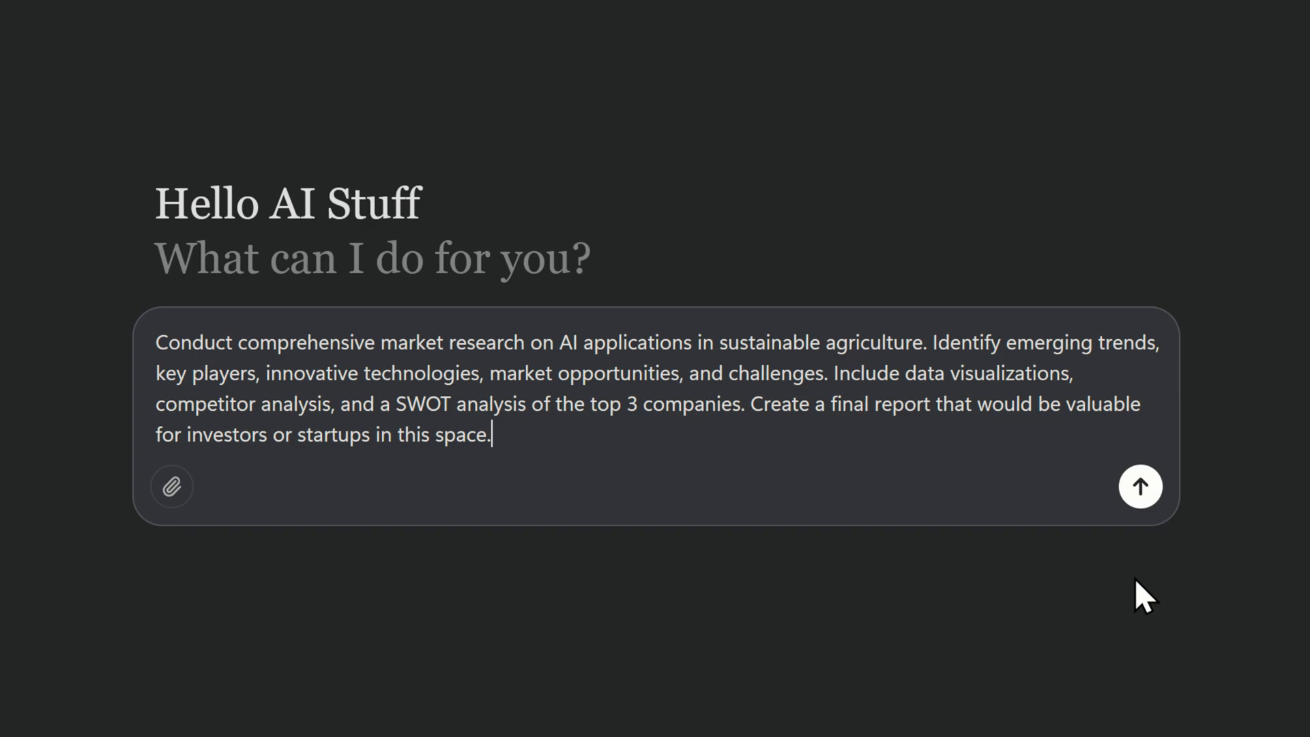
{"action": "left_click", "coordinate": [1141, 486]}
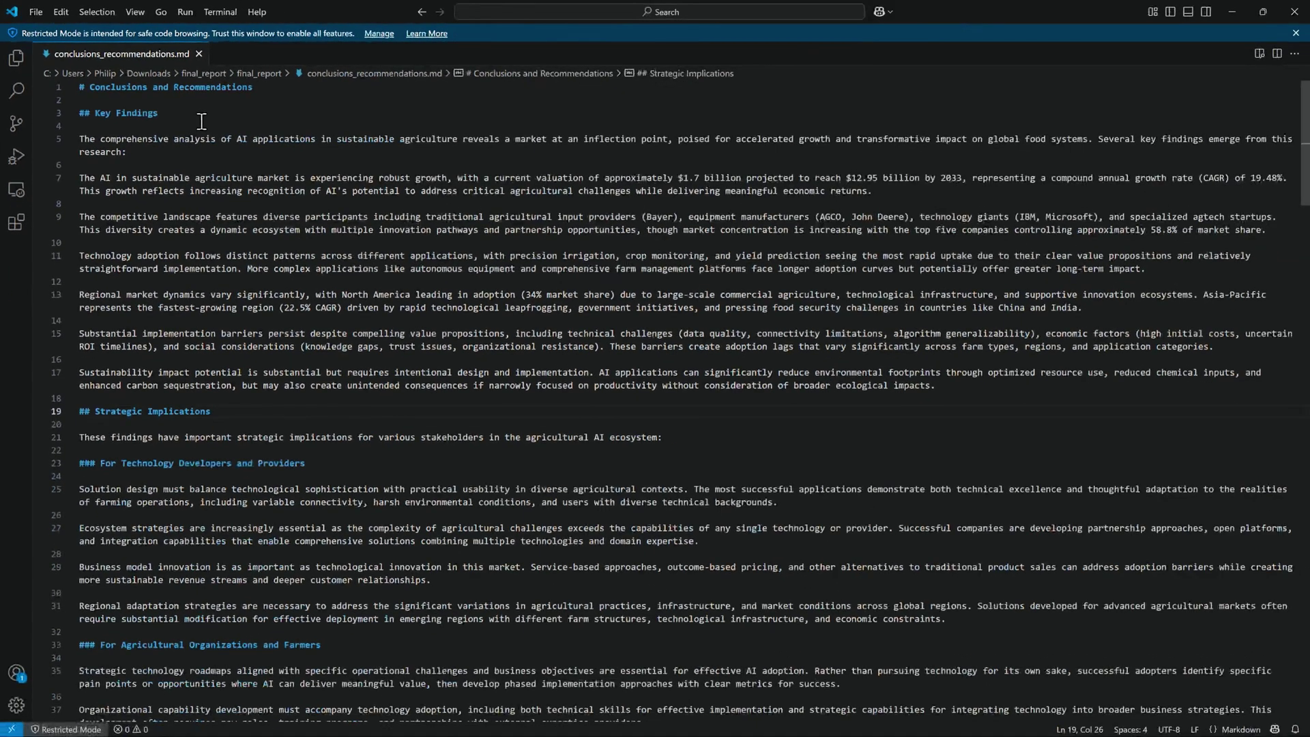
Step: In Visual Studio Code, read conclusions_recommendations.md from the key findings through the stakeholder recommendations to the future outlook
{"action": "scroll", "coordinate": [403, 243], "scroll_direction": "down", "scroll_amount": 3}
{"action": "scroll", "coordinate": [202, 120], "scroll_direction": "down", "scroll_amount": 5}
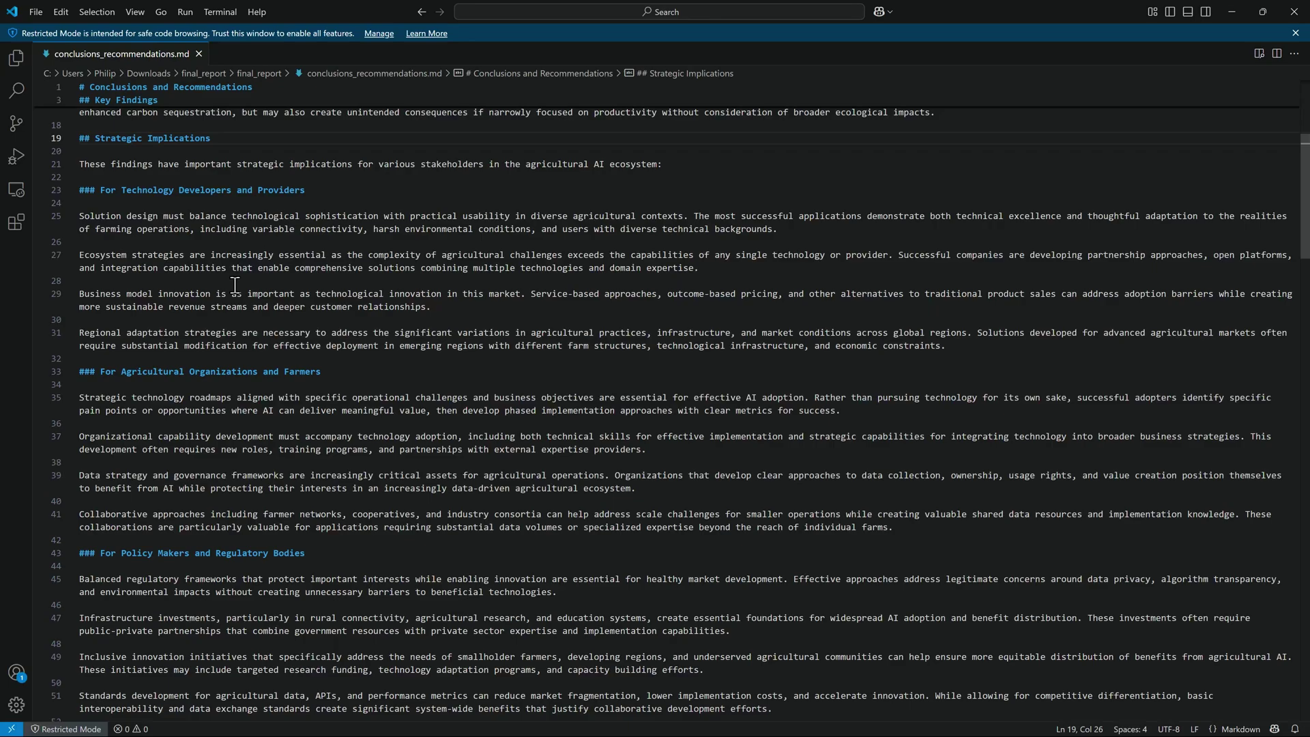
{"action": "scroll", "coordinate": [241, 281], "scroll_direction": "down", "scroll_amount": 10}
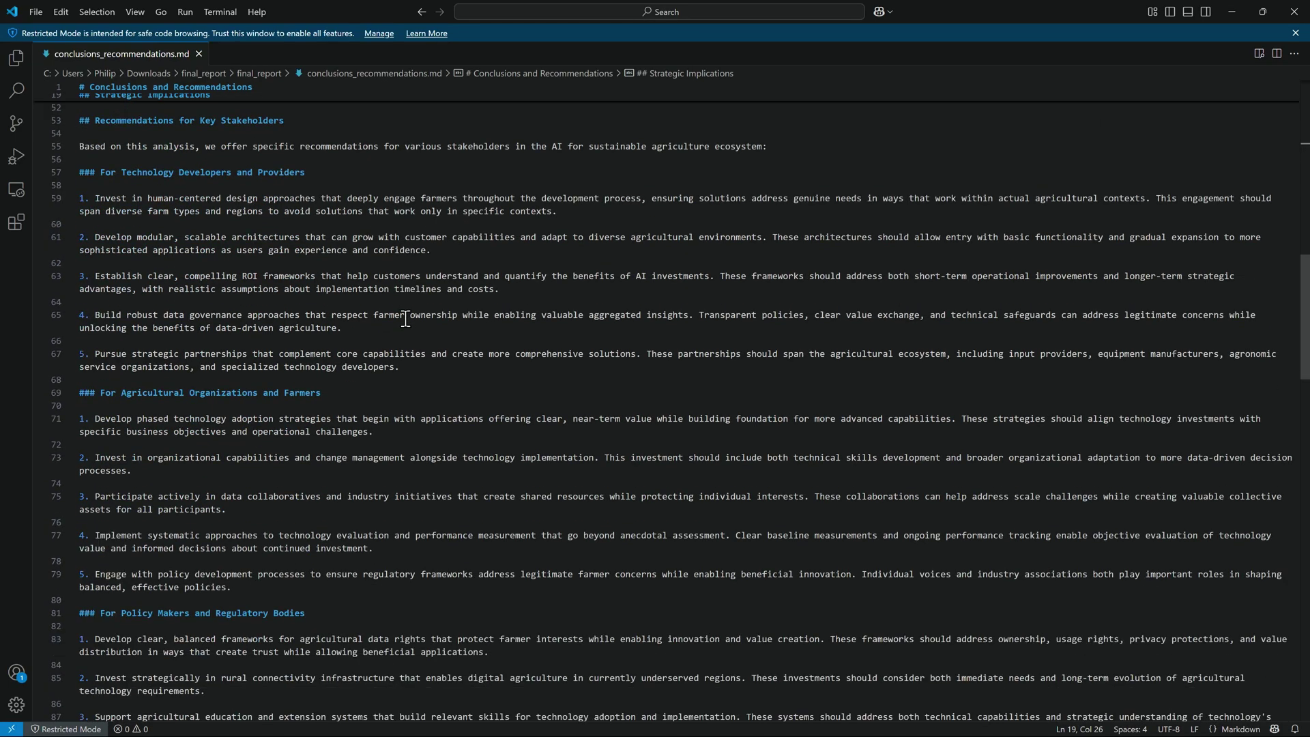
{"action": "scroll", "coordinate": [405, 318], "scroll_direction": "down", "scroll_amount": 13}
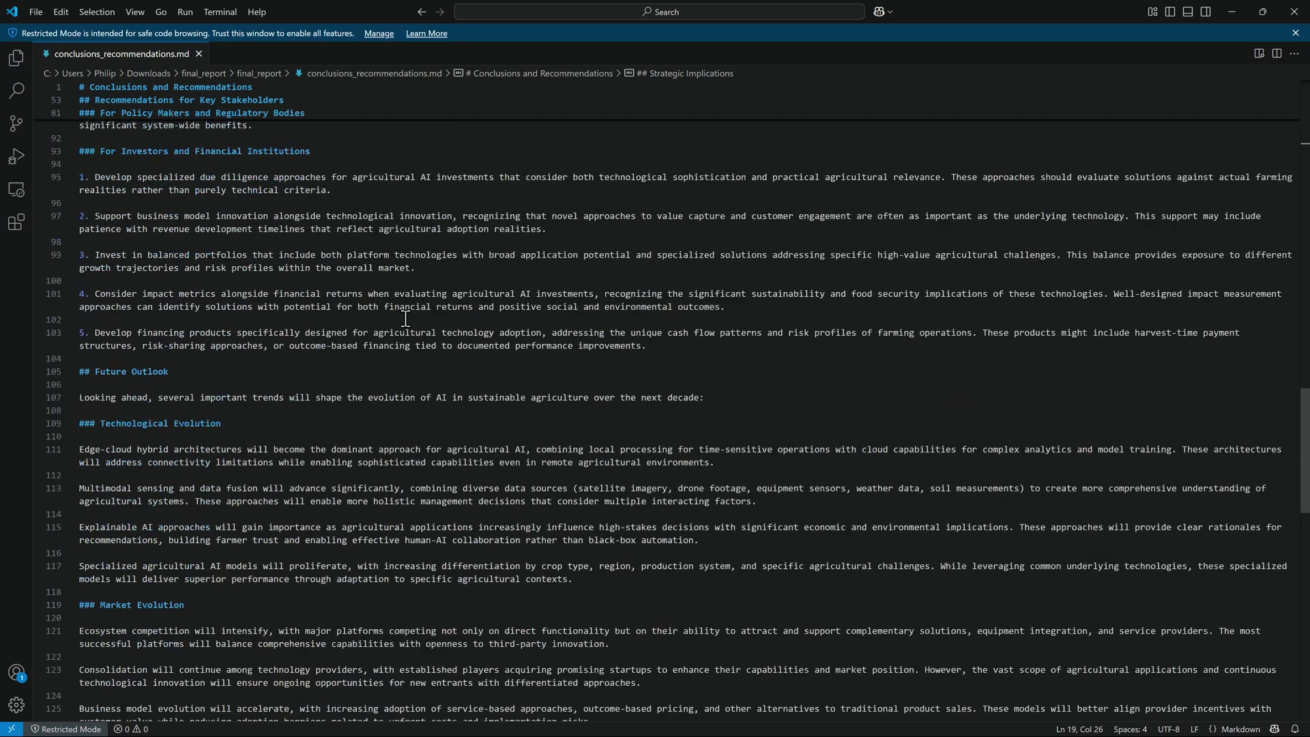
Step: Read the rest of the Future Outlook section in conclusions_recommendations.md, from Technological Evolution through Market Evolution onward
{"action": "scroll", "coordinate": [405, 319], "scroll_direction": "down", "scroll_amount": 7}
{"action": "scroll", "coordinate": [405, 319], "scroll_direction": "down", "scroll_amount": 7}
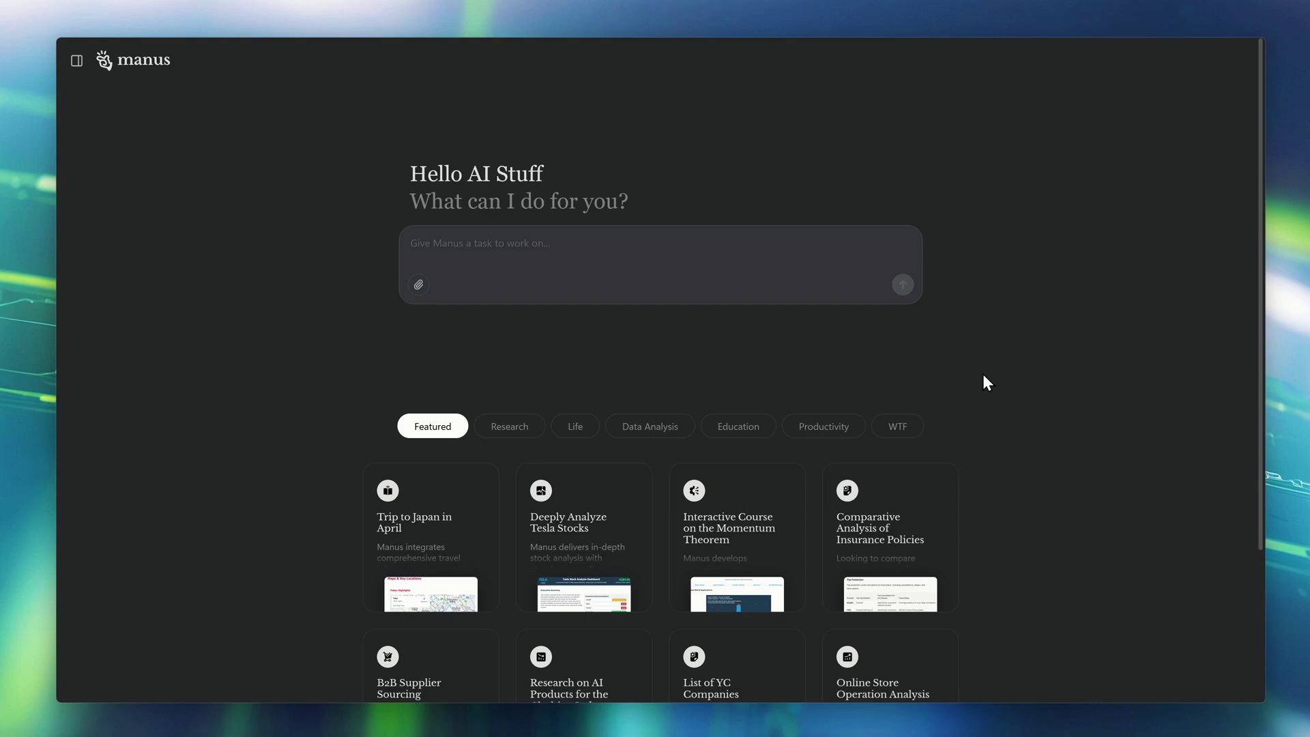
Step: In Manus, enter a prompt for an interactive bacterial colony evolution simulation with adjustable parameters, playback controls, graphs and production deployment, and review its text
{"action": "left_click", "coordinate": [636, 244]}
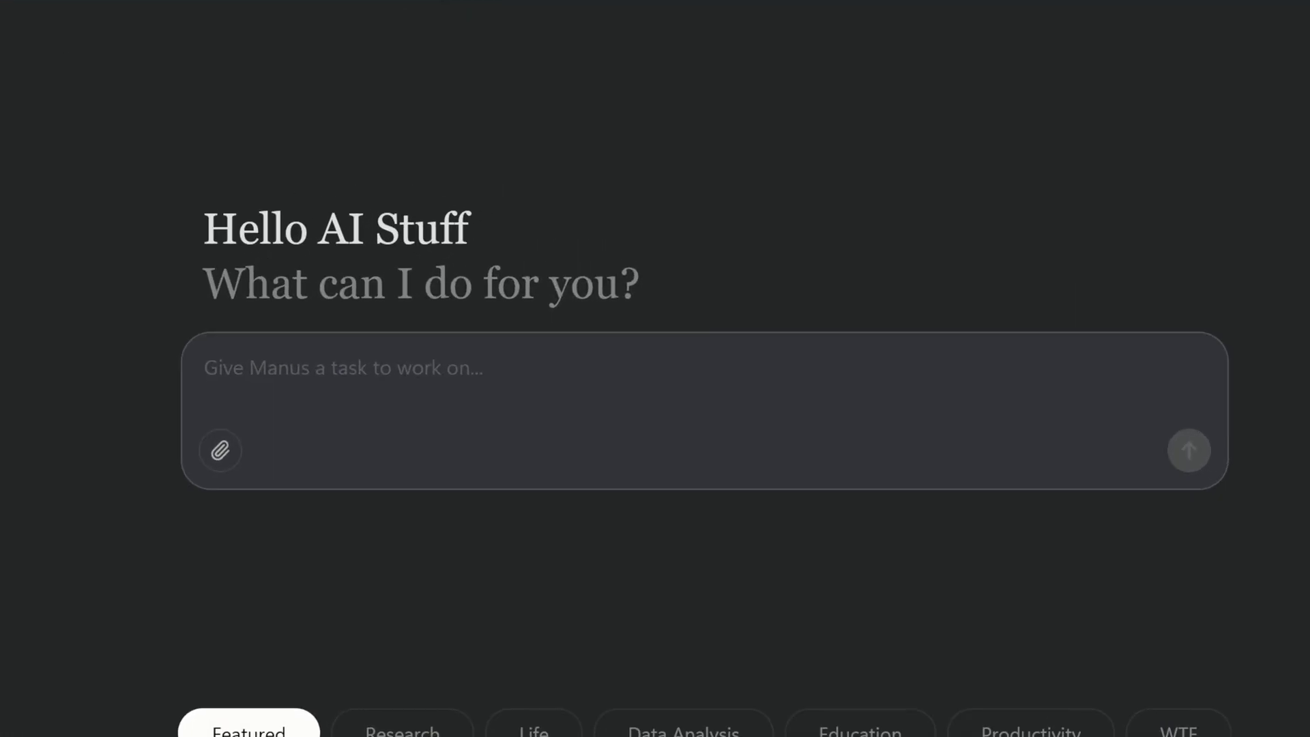
{"action": "key", "text": "ctrl+v"}
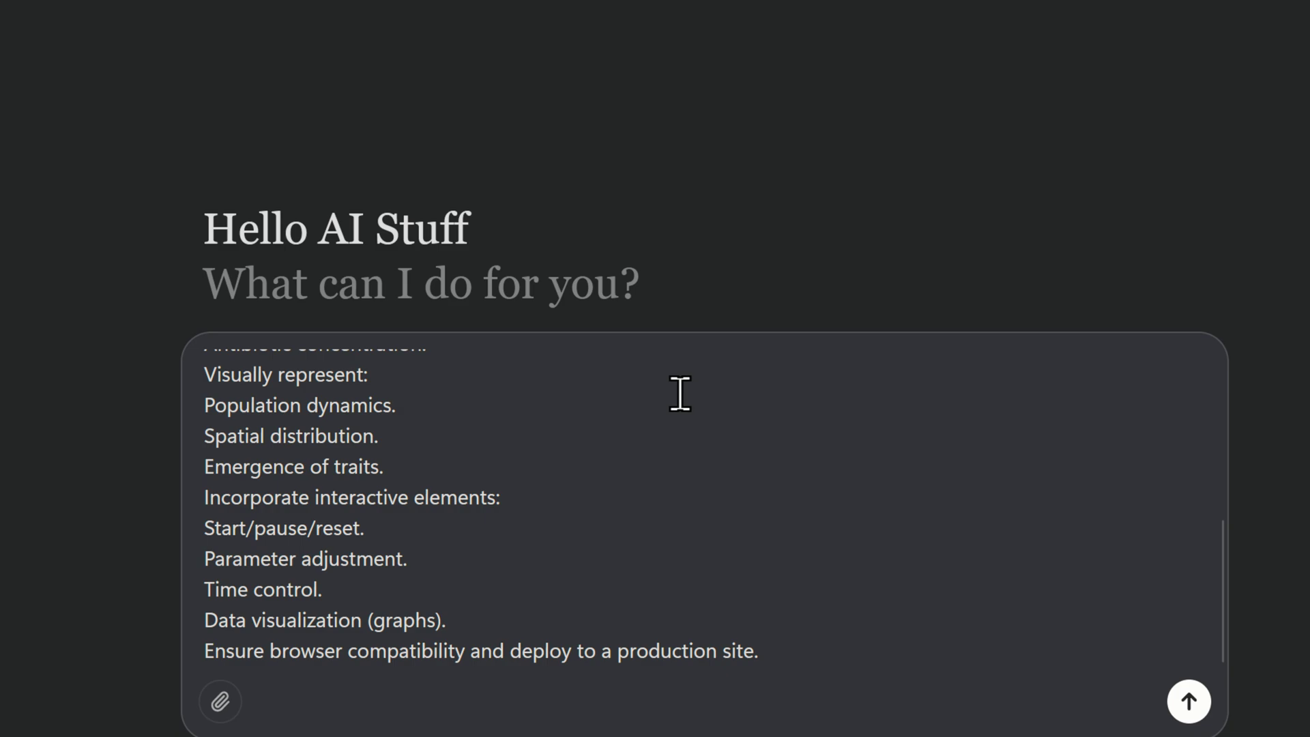
{"action": "scroll", "coordinate": [671, 470], "scroll_direction": "up", "scroll_amount": 10}
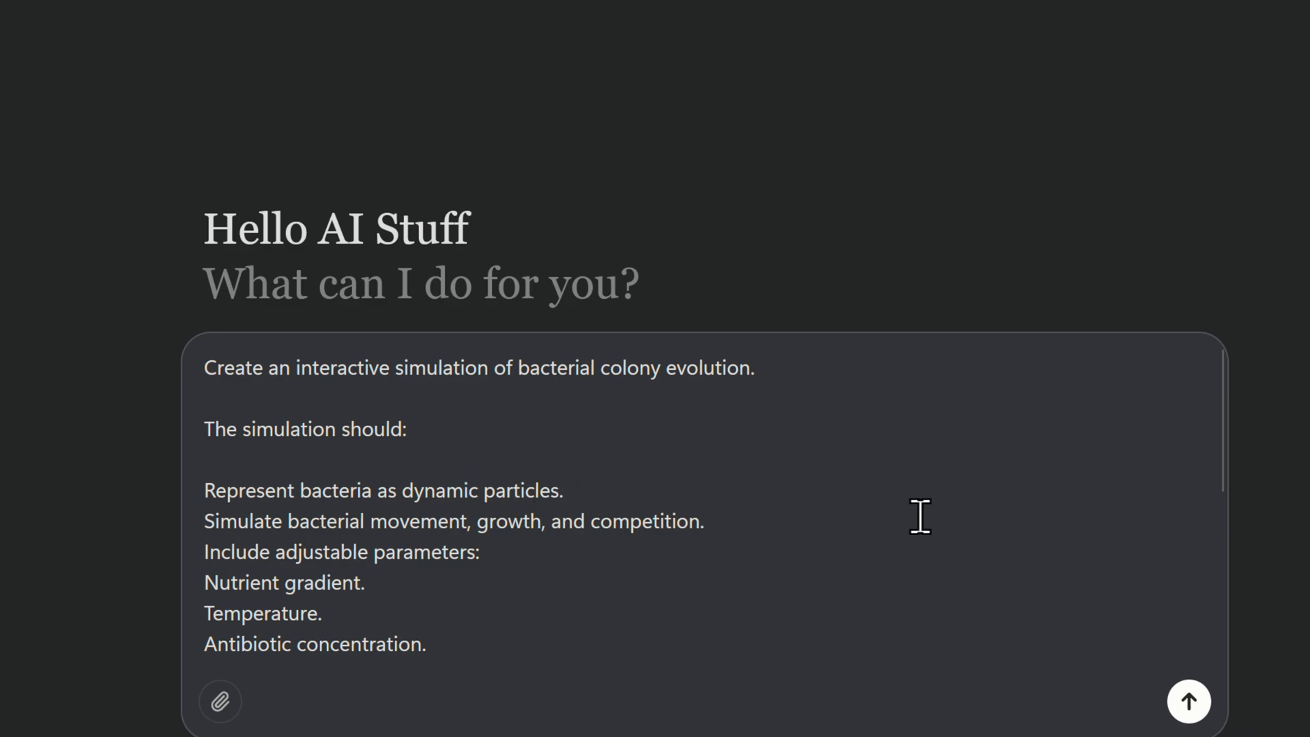
{"action": "scroll", "coordinate": [919, 515], "scroll_direction": "down", "scroll_amount": 5}
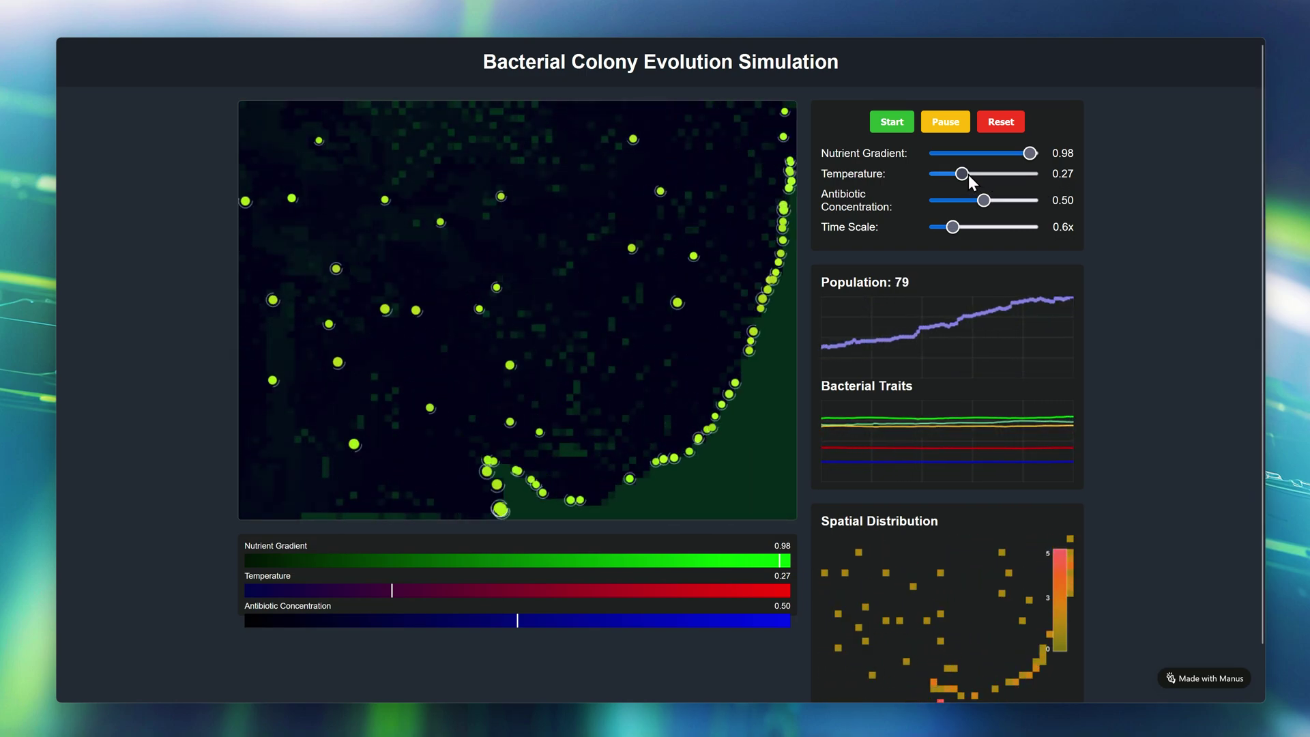
Step: Adjust the bacterial simulation's parameters, including nutrient gradient 0.54, temperature 0.69 and time scale 0.4x, and vary the antibiotic concentration
{"action": "left_click_drag", "start_coordinate": [969, 172], "coordinate": [979, 179]}
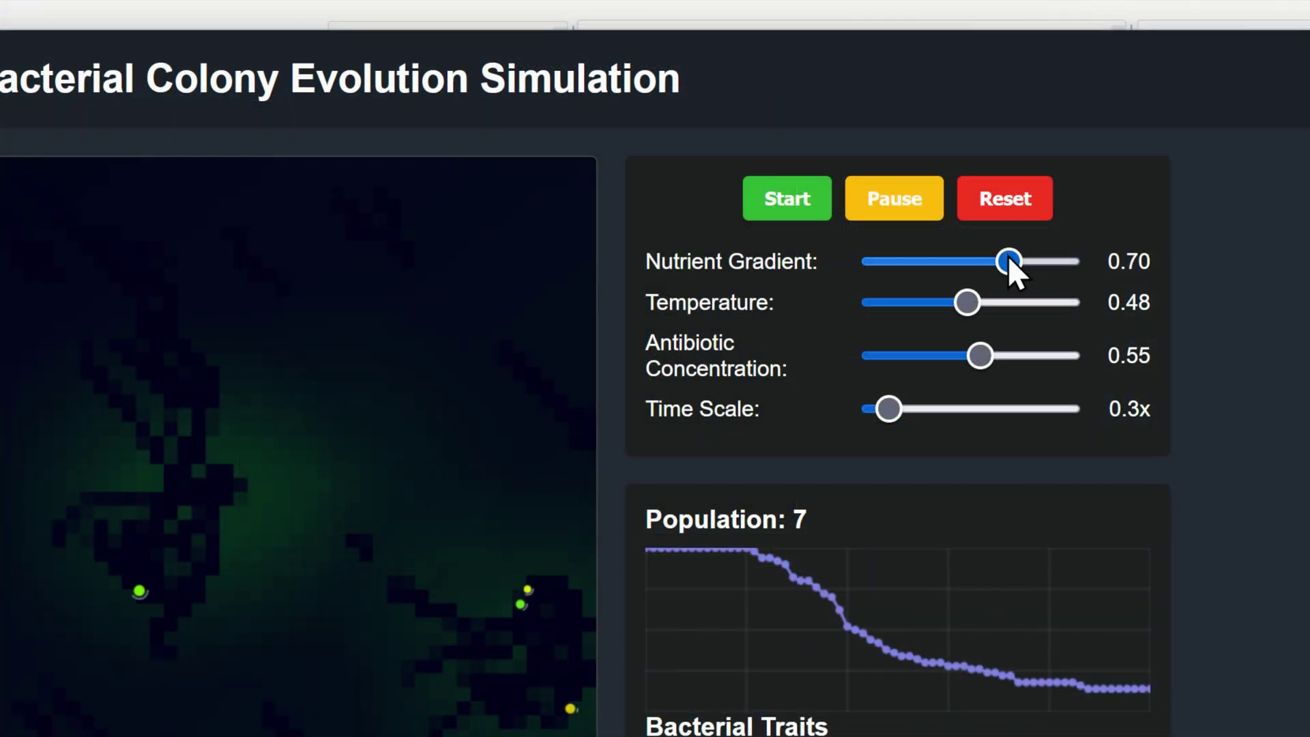
{"action": "left_click_drag", "start_coordinate": [1002, 154], "coordinate": [988, 154]}
{"action": "left_click_drag", "start_coordinate": [973, 310], "coordinate": [1014, 321]}
{"action": "mouse_move", "coordinate": [879, 415]}
{"action": "left_mouse_down"}
{"action": "mouse_move", "coordinate": [955, 416]}
{"action": "mouse_move", "coordinate": [895, 410]}
{"action": "left_mouse_up"}
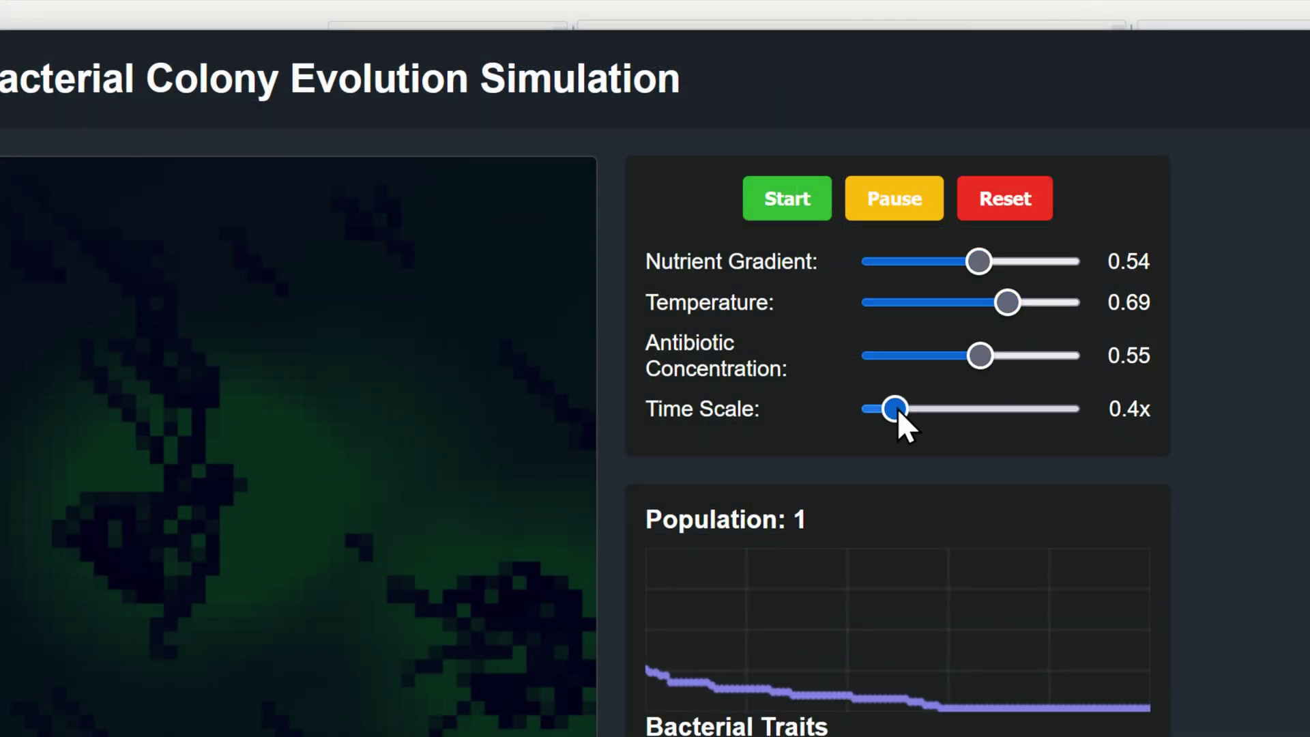
{"action": "left_click_drag", "start_coordinate": [983, 355], "coordinate": [976, 355]}
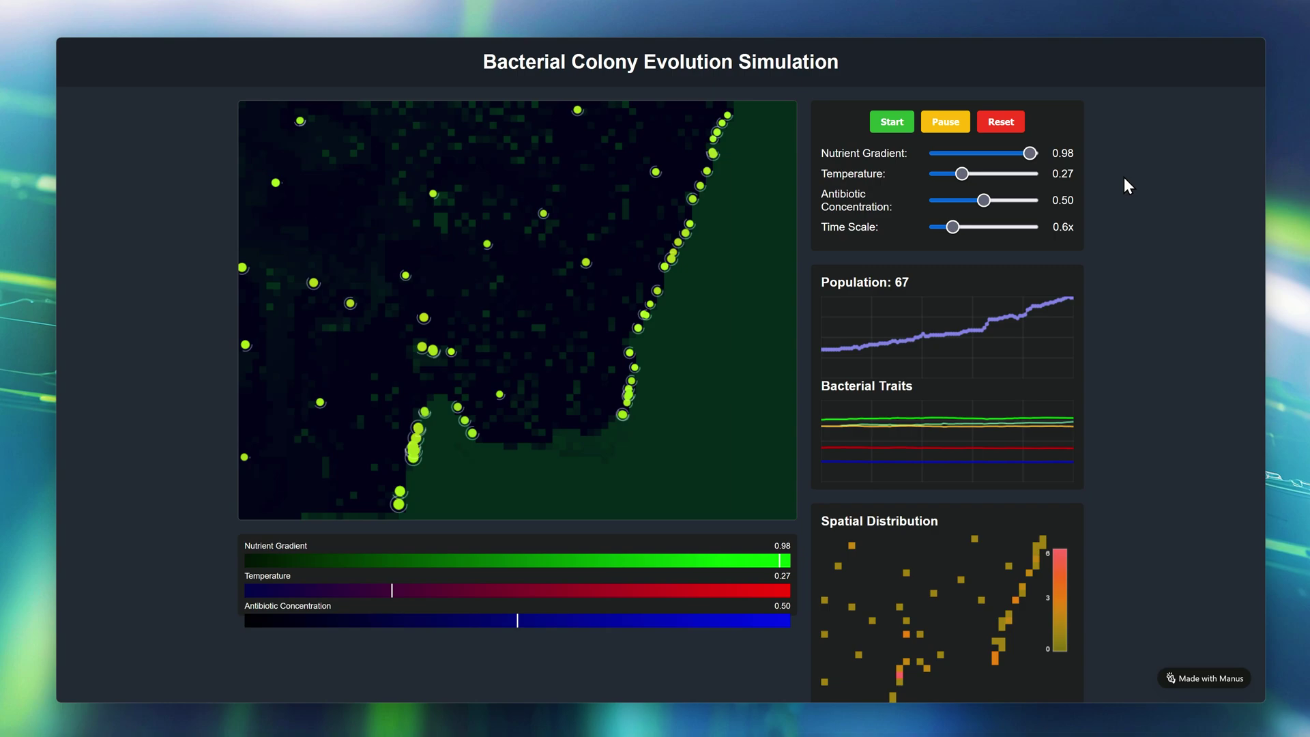
{"action": "left_click_drag", "start_coordinate": [964, 172], "coordinate": [977, 174]}
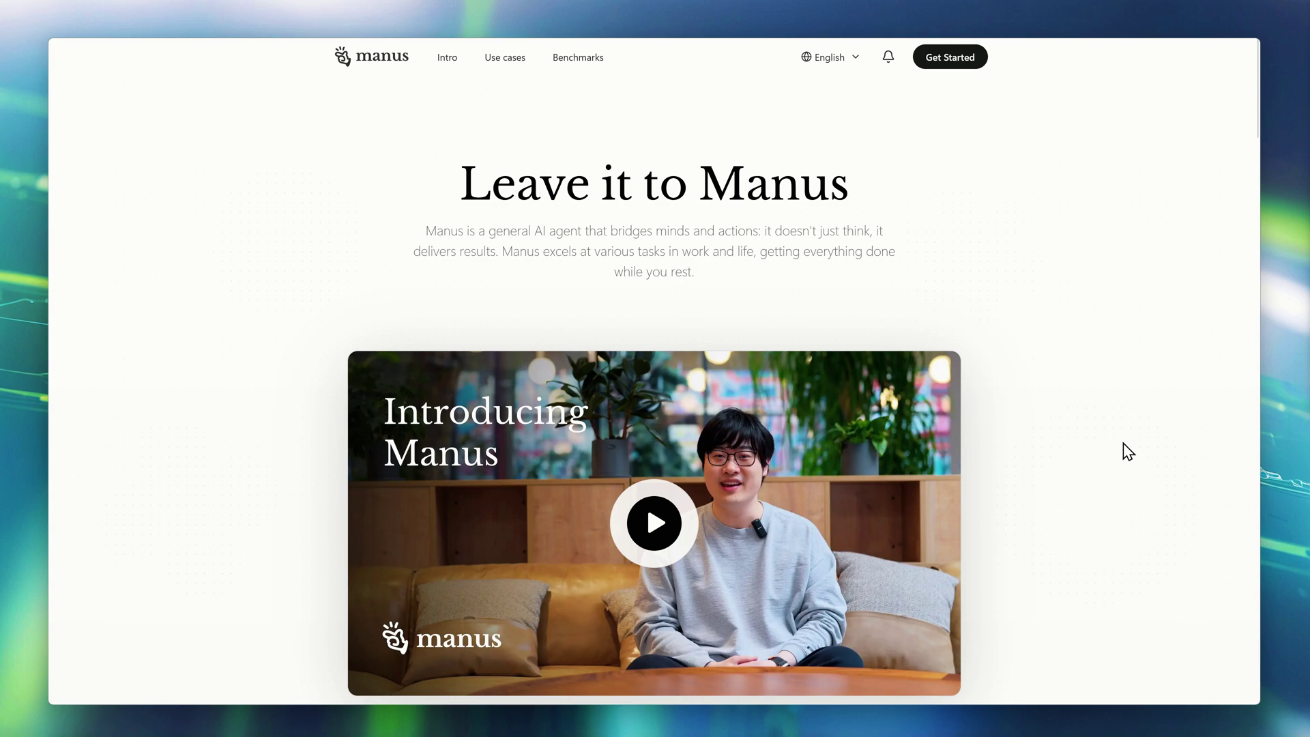
Step: Look through the Manus homepage, covering the use case gallery, the community-submitted tasks and the Manus Spaces gallery
{"action": "scroll", "coordinate": [1128, 452], "scroll_direction": "down", "scroll_amount": 10}
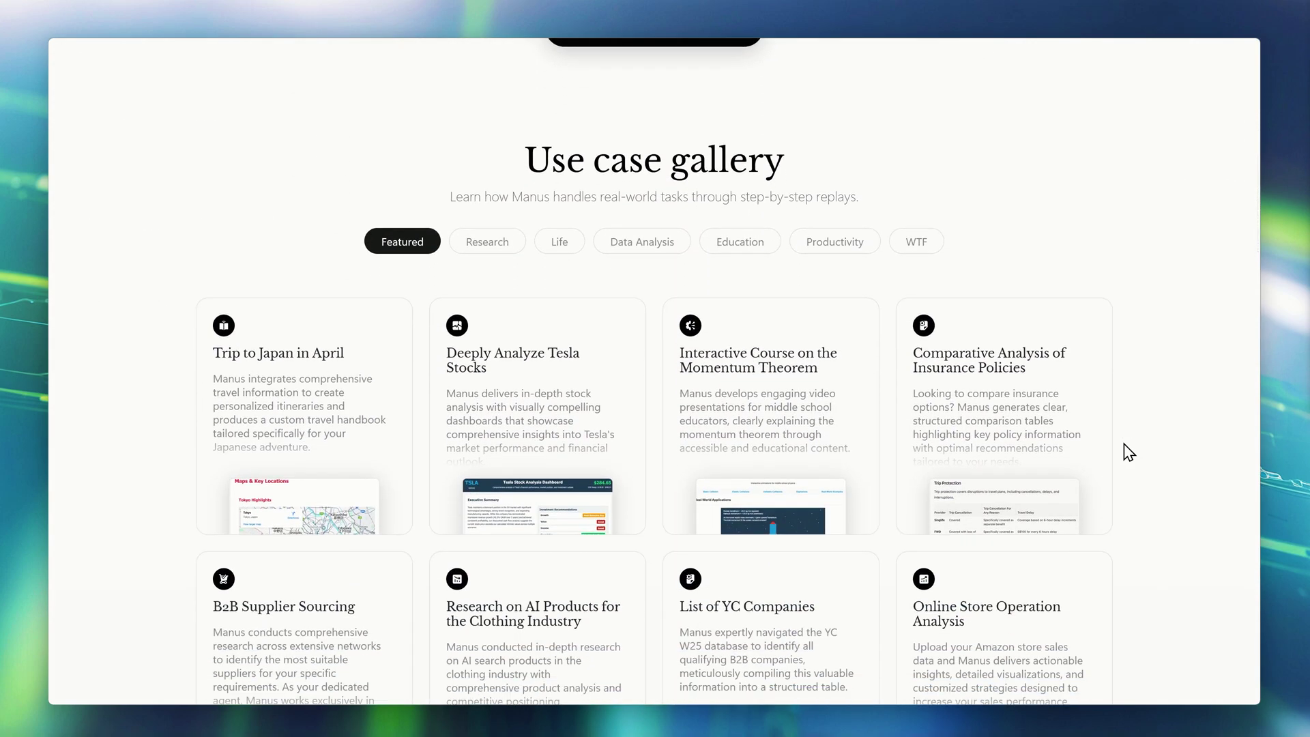
{"action": "scroll", "coordinate": [1128, 452], "scroll_direction": "down", "scroll_amount": 15}
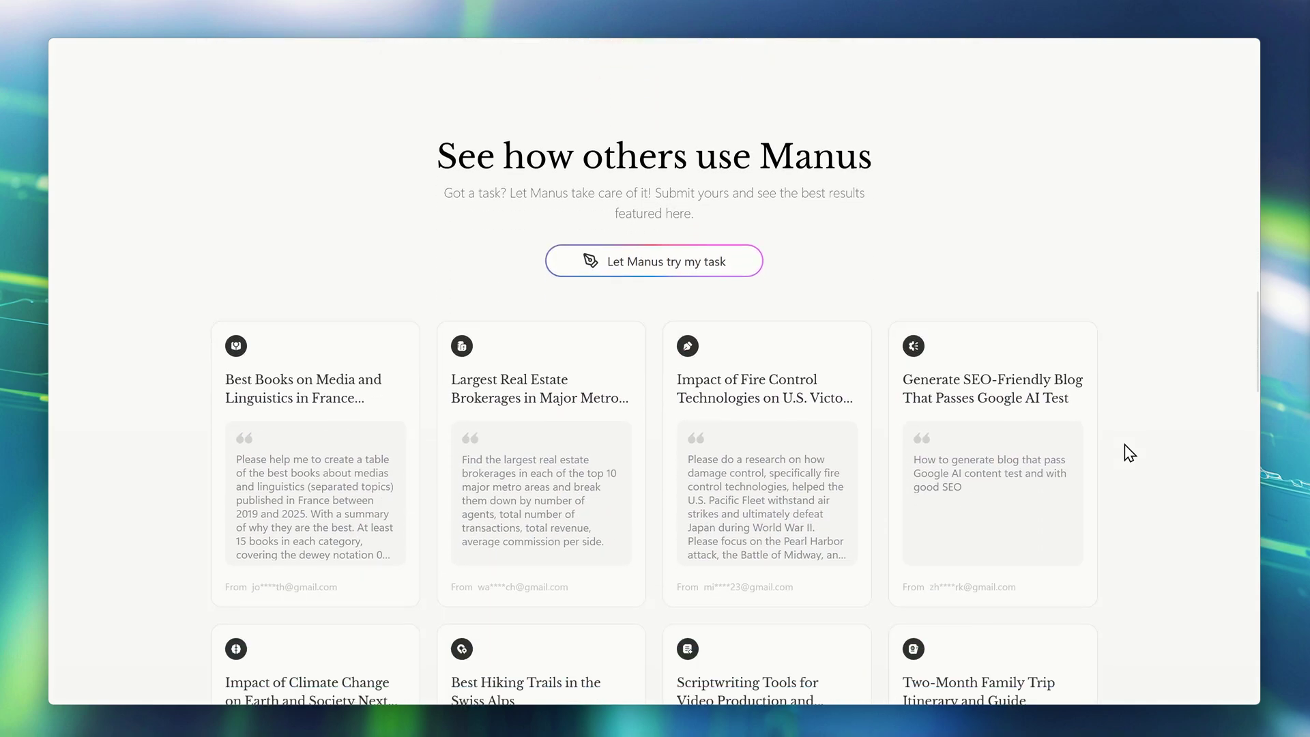
{"action": "scroll", "coordinate": [1130, 452], "scroll_direction": "down", "scroll_amount": 14}
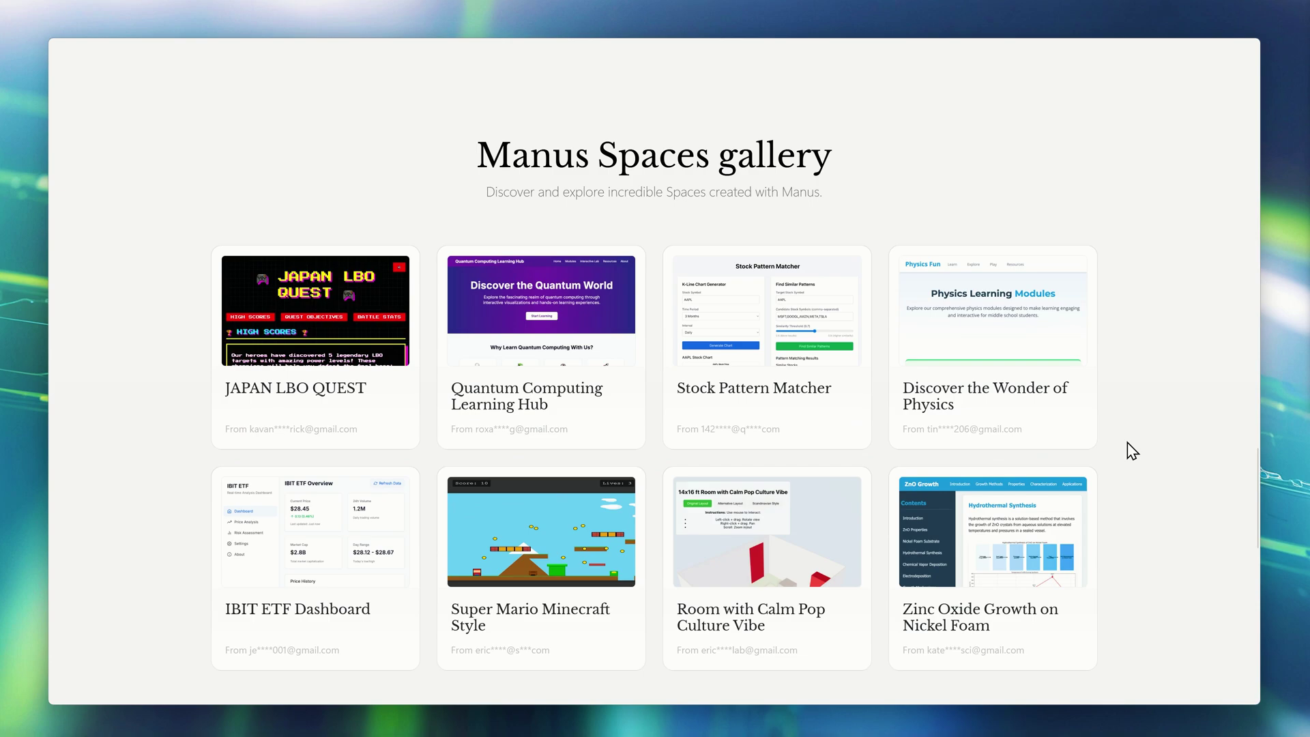
{"action": "scroll", "coordinate": [1127, 443], "scroll_direction": "down", "scroll_amount": 10}
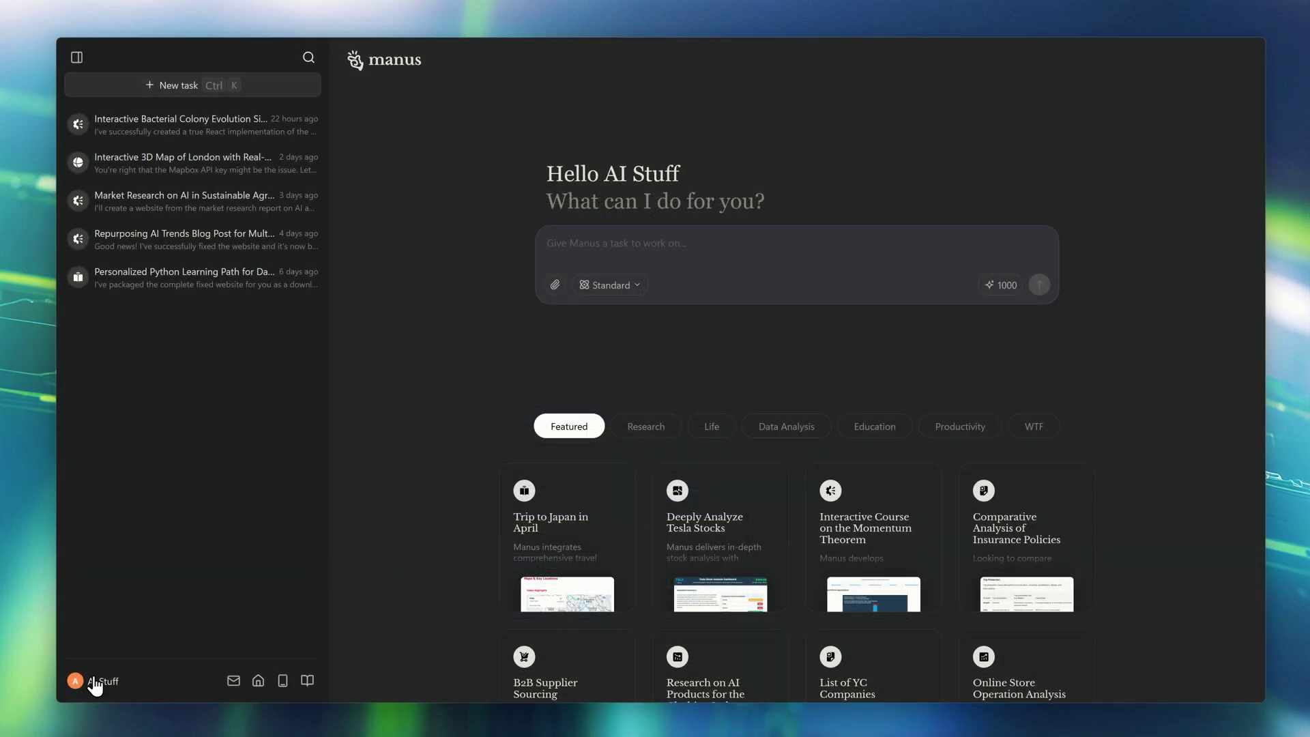
Step: Open the account's plan upgrade options and follow the Manus Starter plan's link to the explanation of credits
{"action": "left_click", "coordinate": [96, 681]}
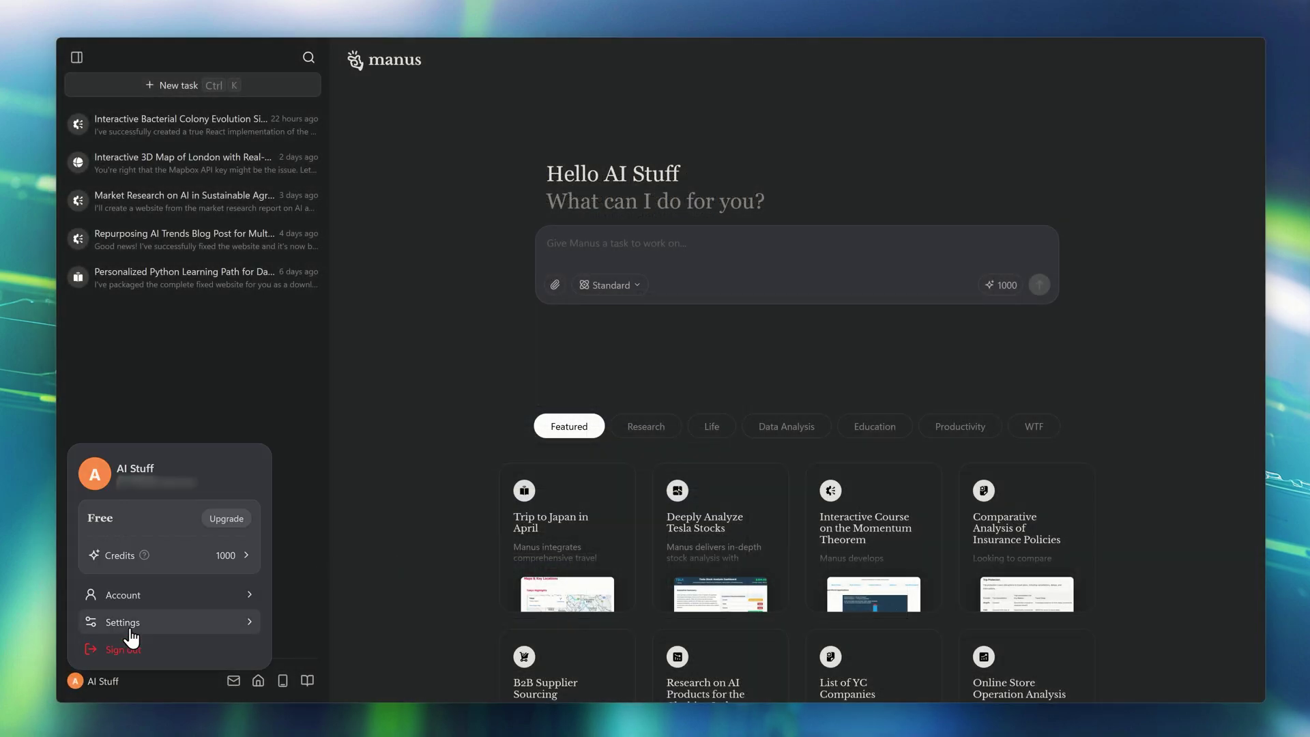
{"action": "left_click", "coordinate": [228, 520]}
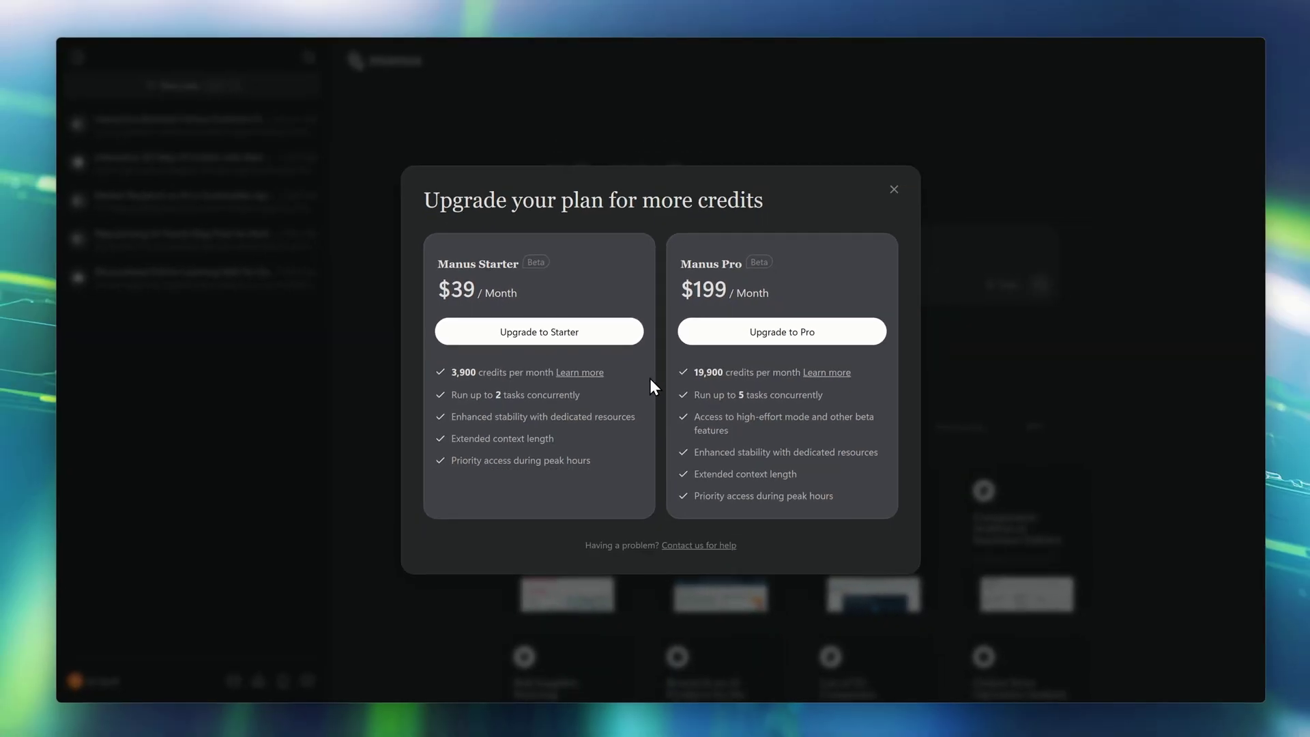
{"action": "left_click", "coordinate": [581, 373]}
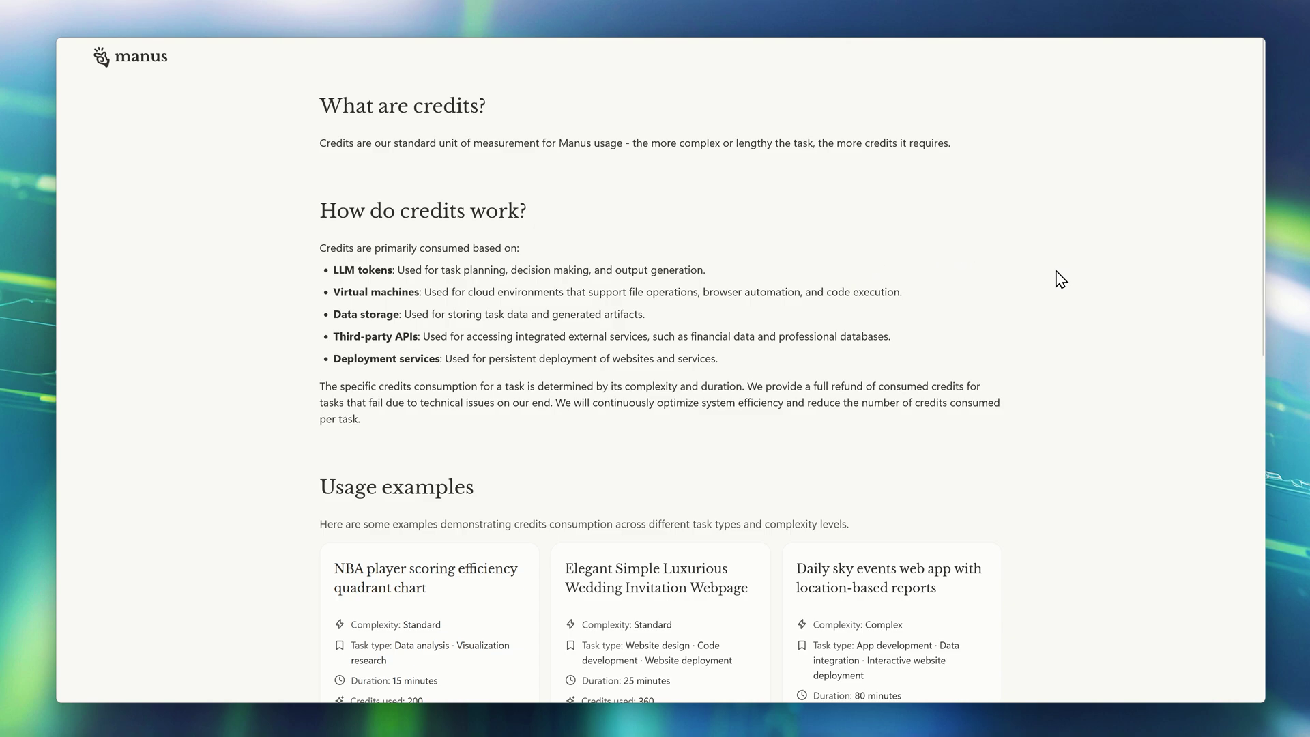
Step: Read the credits page through the usage examples, how to get more credits, and whether credits expire
{"action": "scroll", "coordinate": [1072, 279], "scroll_direction": "down", "scroll_amount": 5}
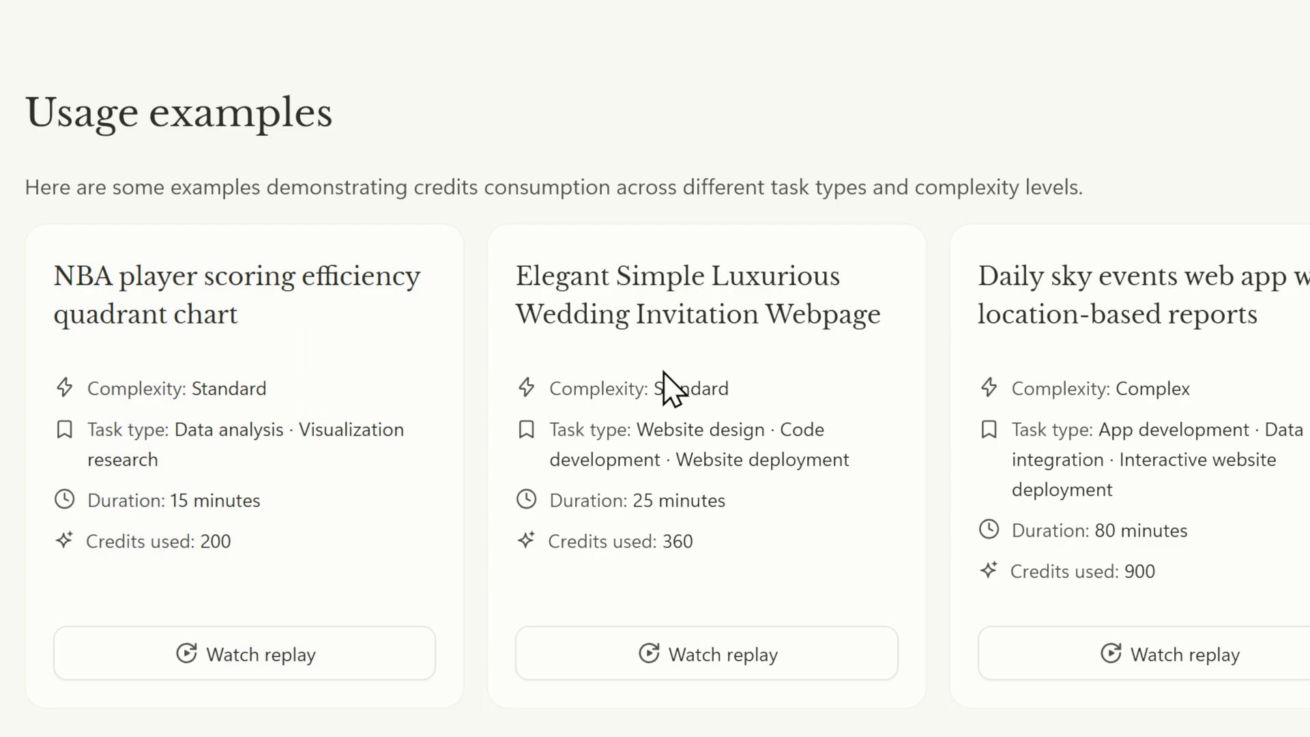
{"action": "scroll", "coordinate": [672, 389], "scroll_direction": "down", "scroll_amount": 5}
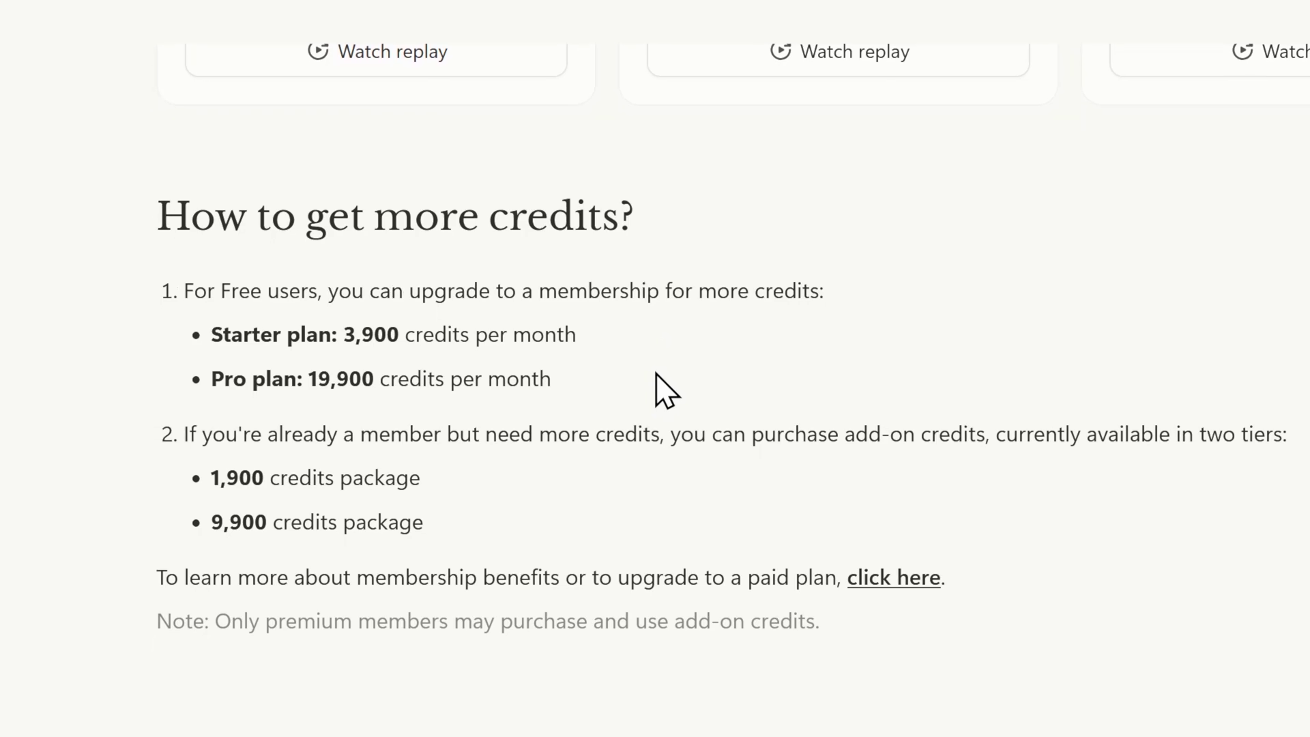
{"action": "scroll", "coordinate": [654, 463], "scroll_direction": "down", "scroll_amount": 5}
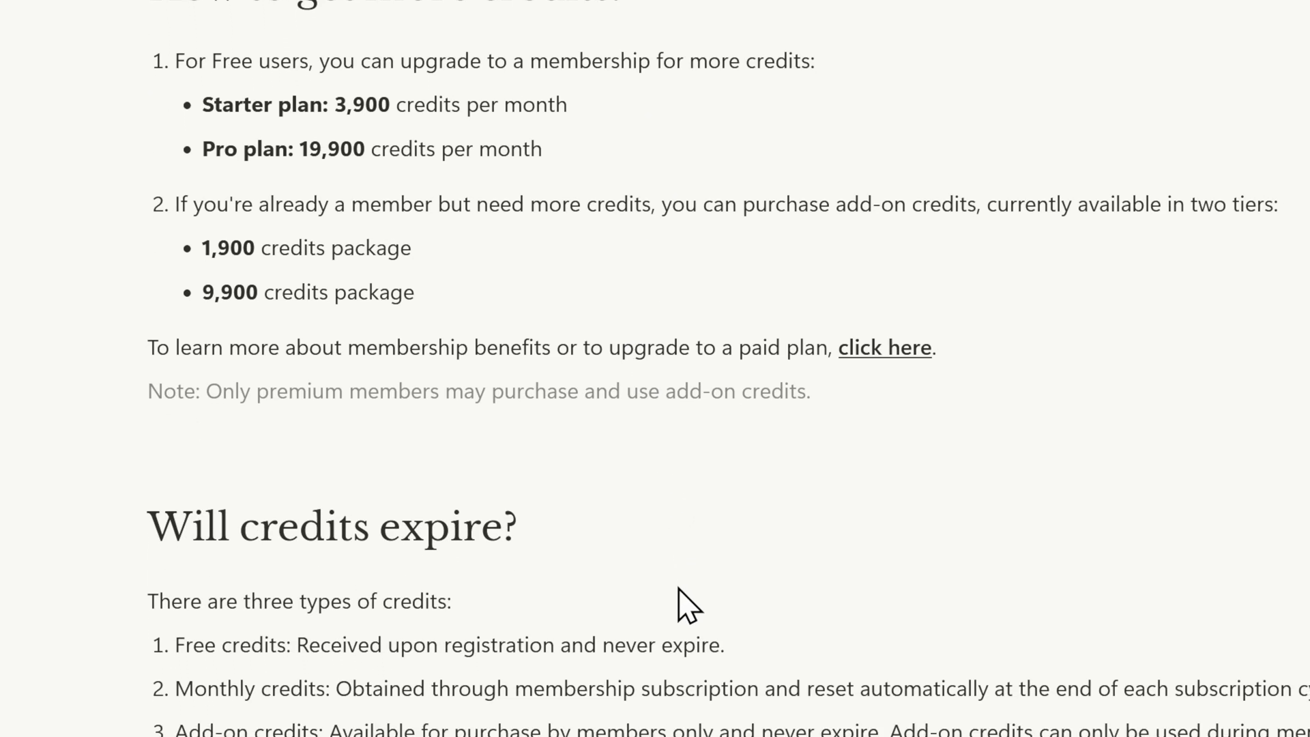